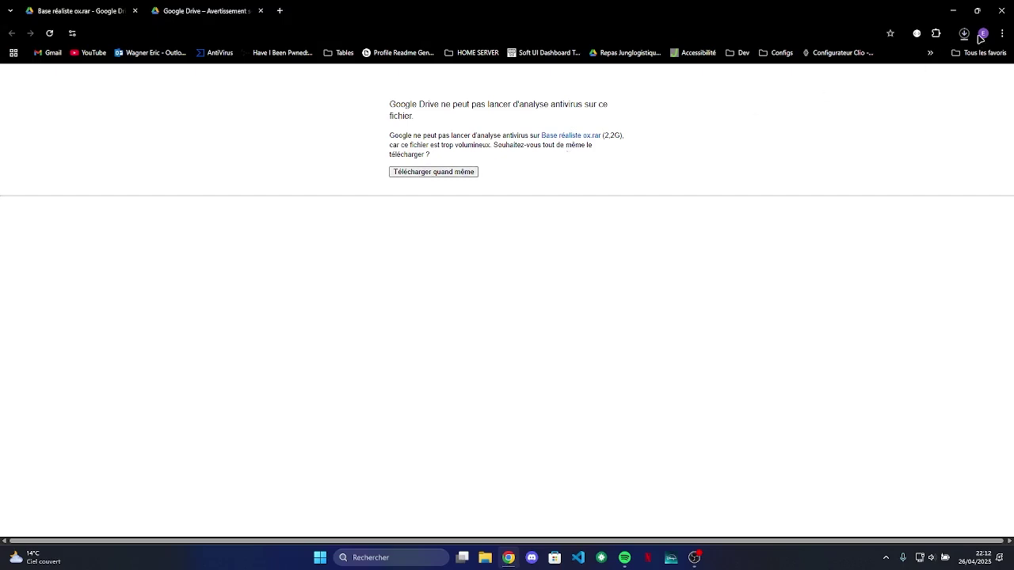
Place the downloaded Base réaliste ox.rar on the desktop and close the browser.
left_click(964, 35)
left_click_drag(806, 11, 464, 206)
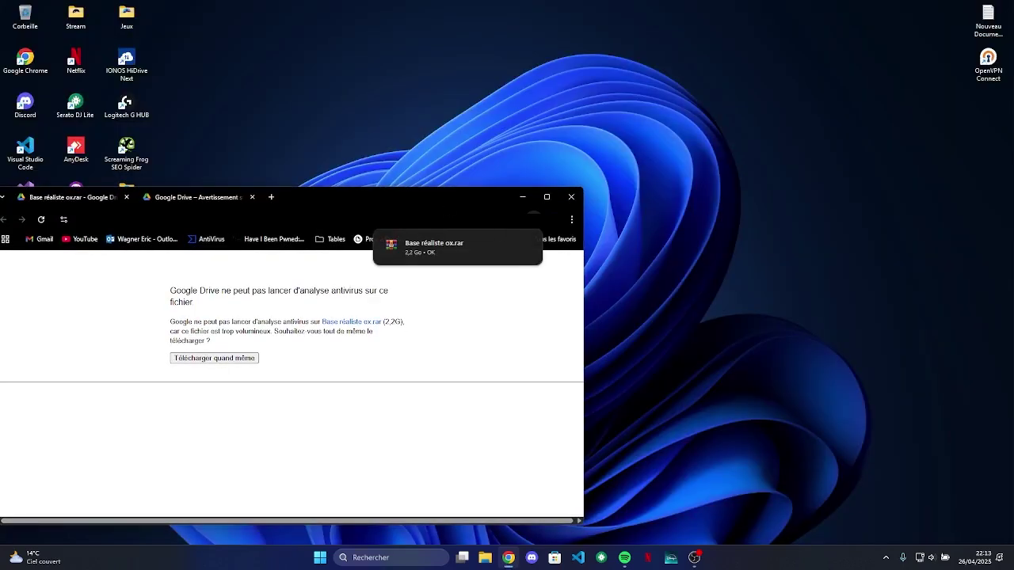
left_click_drag(463, 246, 651, 235)
left_click(573, 198)
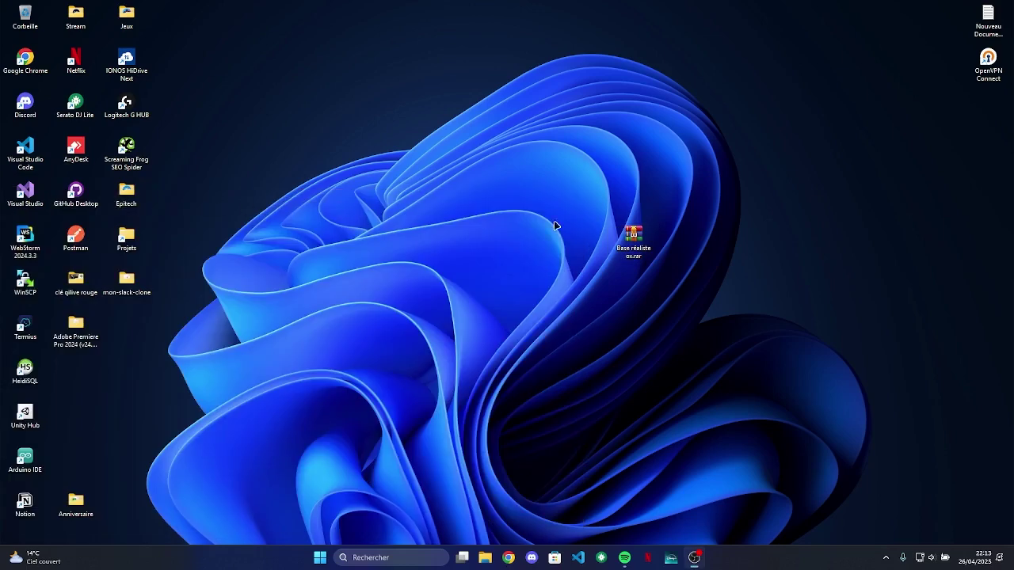
Open Base réaliste ox.rar in WinRAR and extract its Base V4 1.9.4 folder to the desktop.
double_click(632, 238)
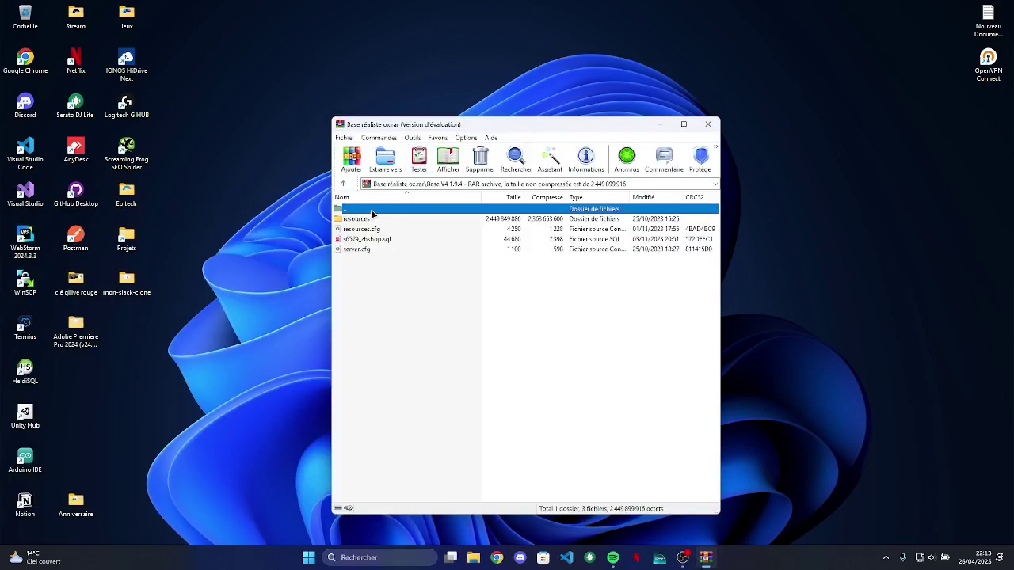
double_click(371, 210)
left_click_drag(361, 219, 301, 238)
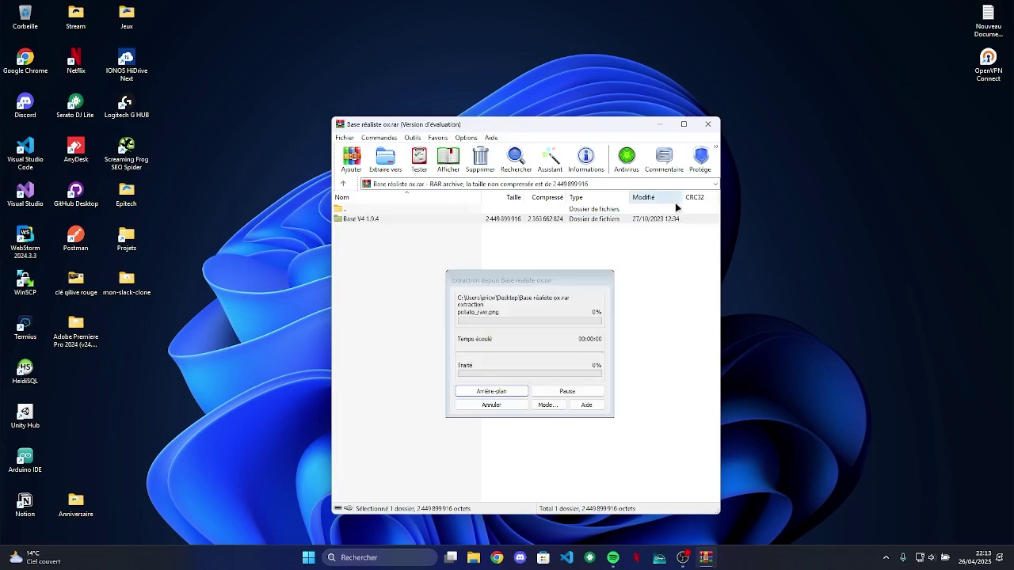
Launch the XAMPP Control Panel and open the MySQL administration page.
key("super")
type("xampp")
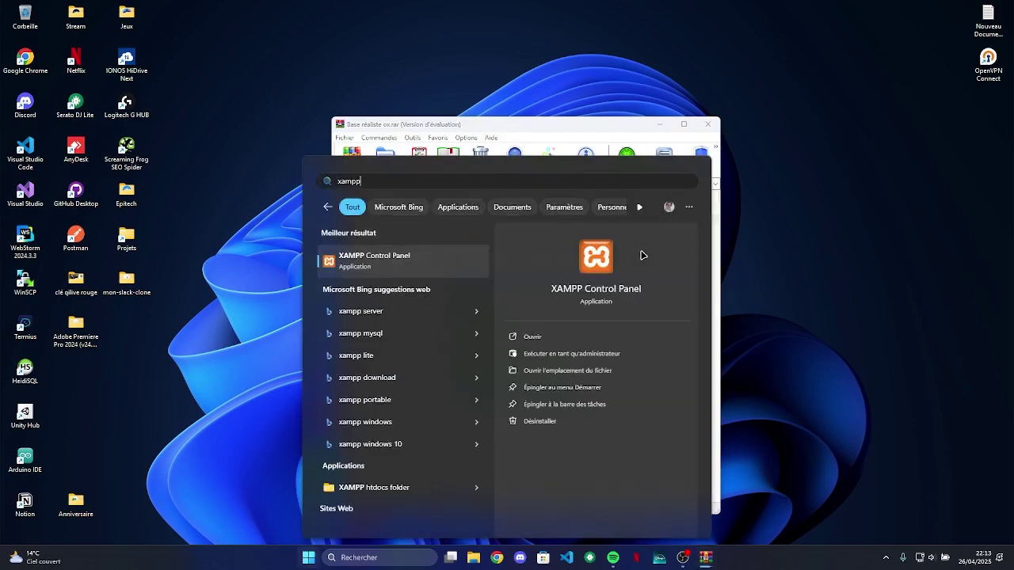
key("Return")
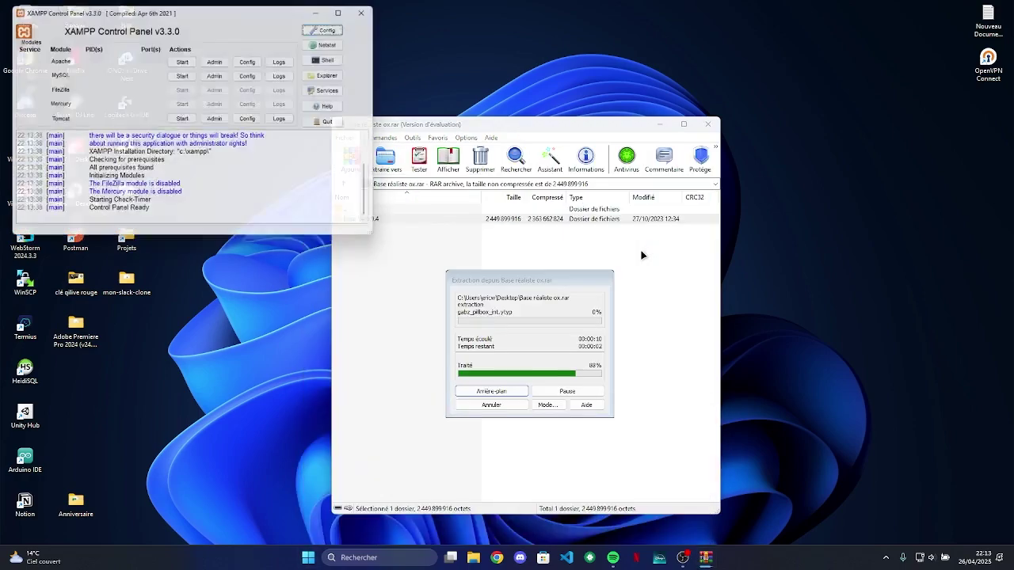
left_click(217, 74)
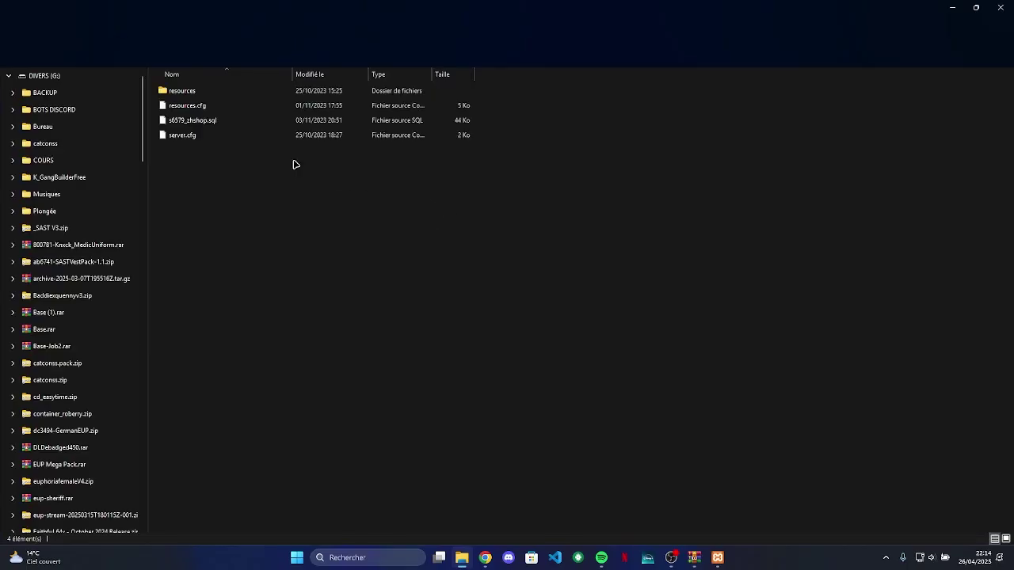
Open s6579_zhshop.sql from the extracted Base V4 1.9.4 folder in Visual Studio Code.
left_click_drag(193, 156, 204, 93)
left_click(217, 197)
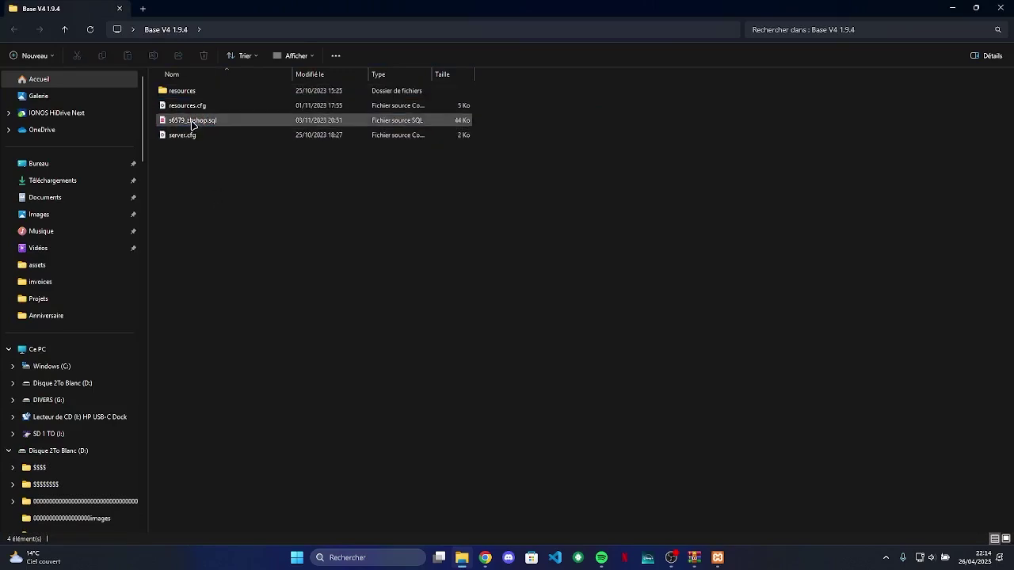
left_click(194, 123)
key("Return")
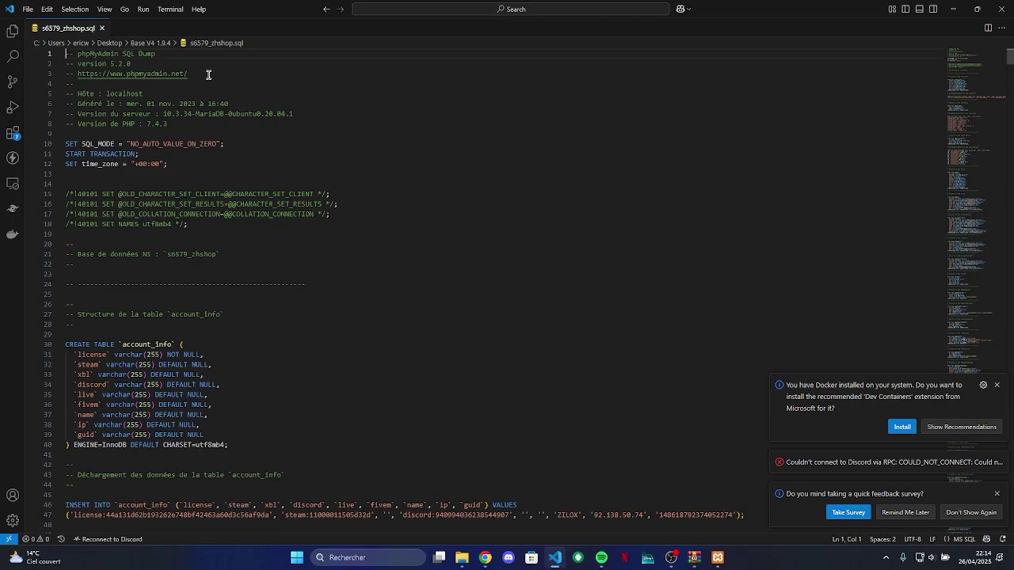
Copy the entire contents of the s6579_zhshop.sql dump.
scroll(253, 365, "down", 2)
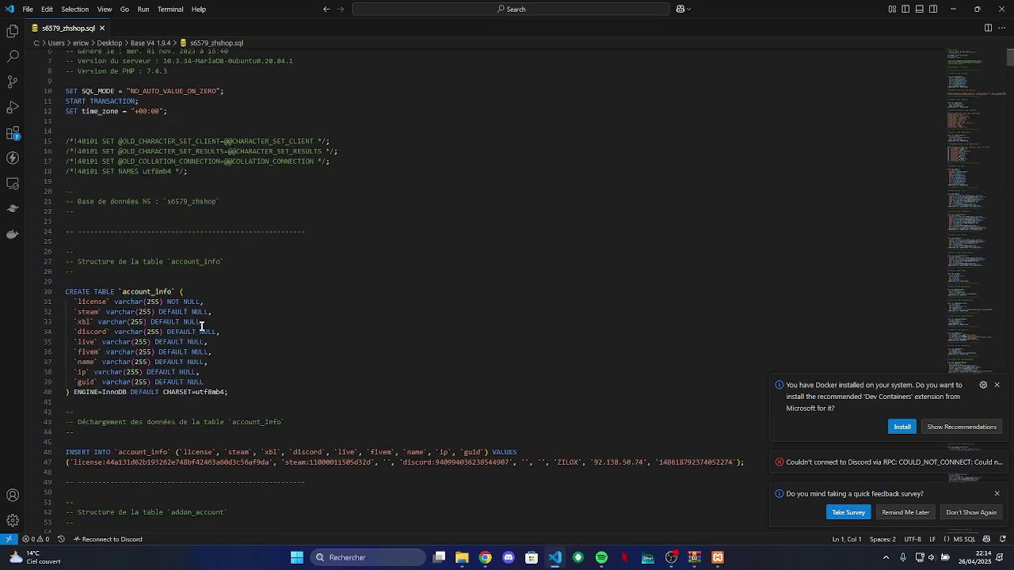
left_click(366, 362)
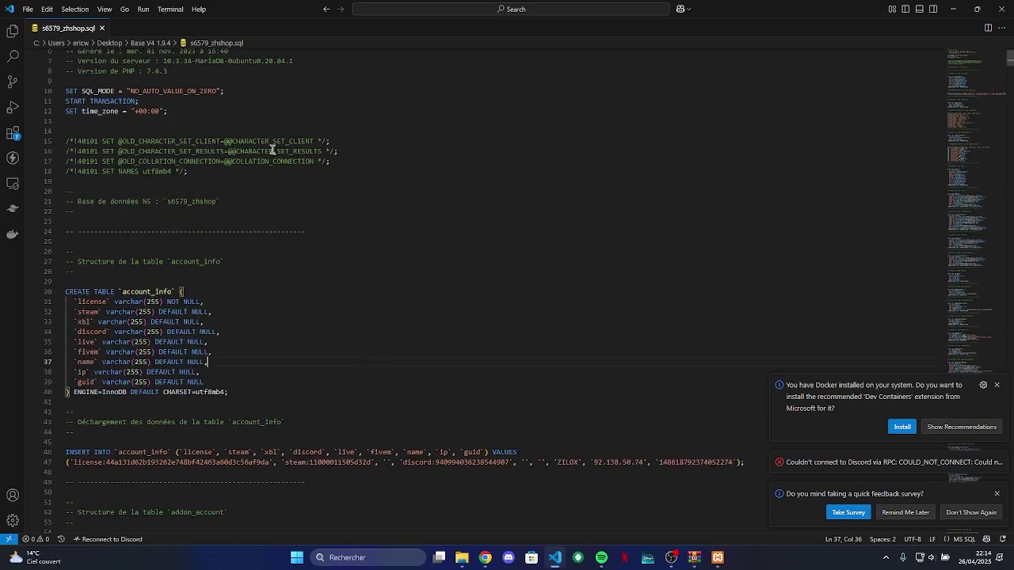
scroll(360, 216, "up", 2)
key("ctrl+a")
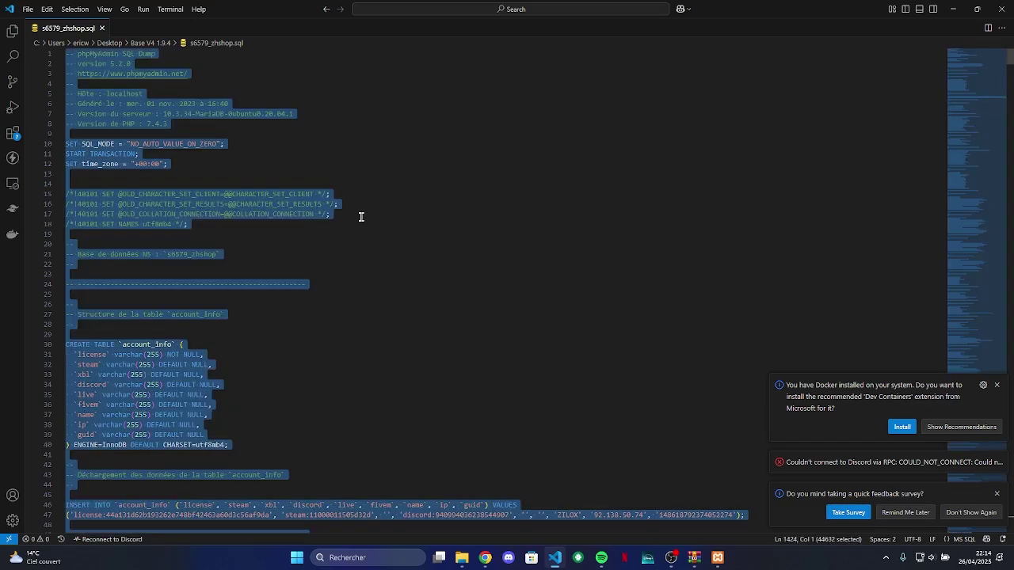
left_click(562, 234)
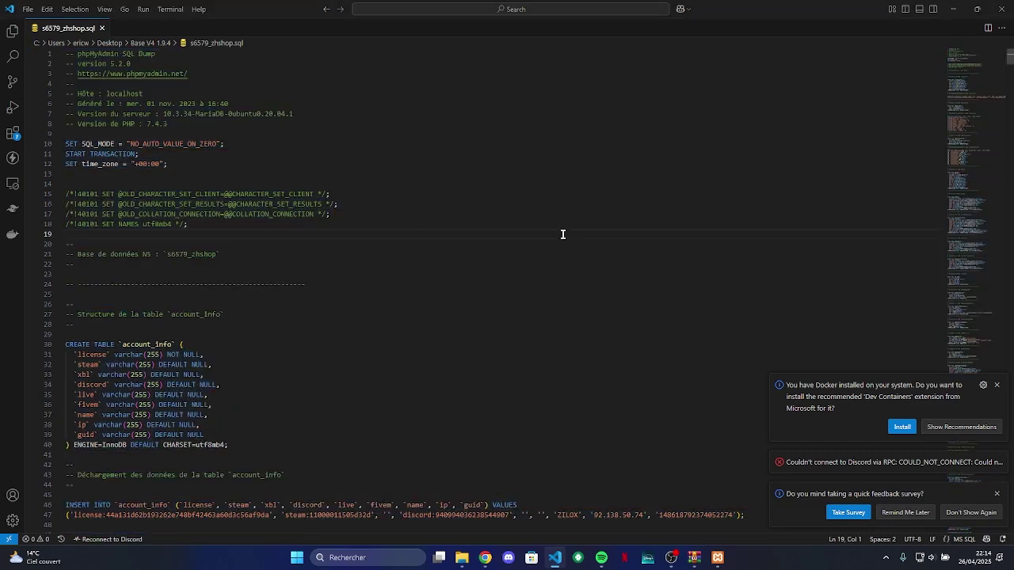
In phpMyAdmin, create the database base_ox_realiste with collation utf8mb4_general_ci and execute the copied SQL script in it.
key("alt+Tab")
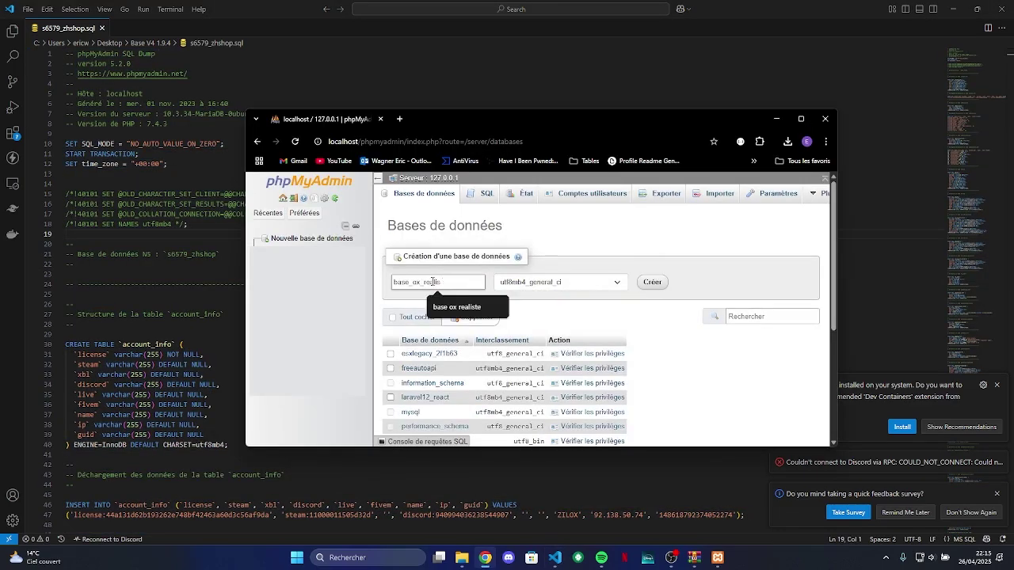
key("Return")
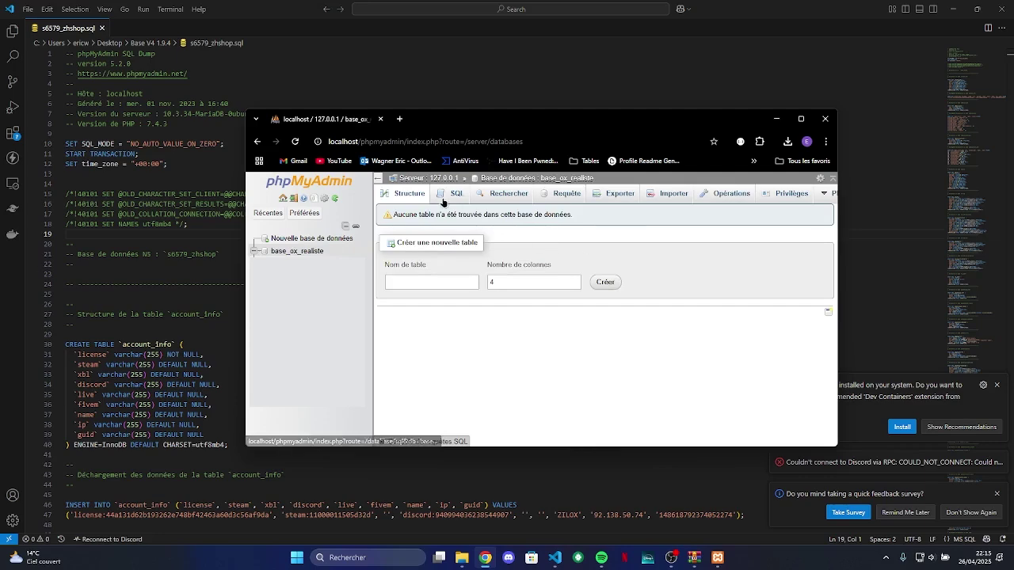
left_click(452, 193)
key("ctrl+v")
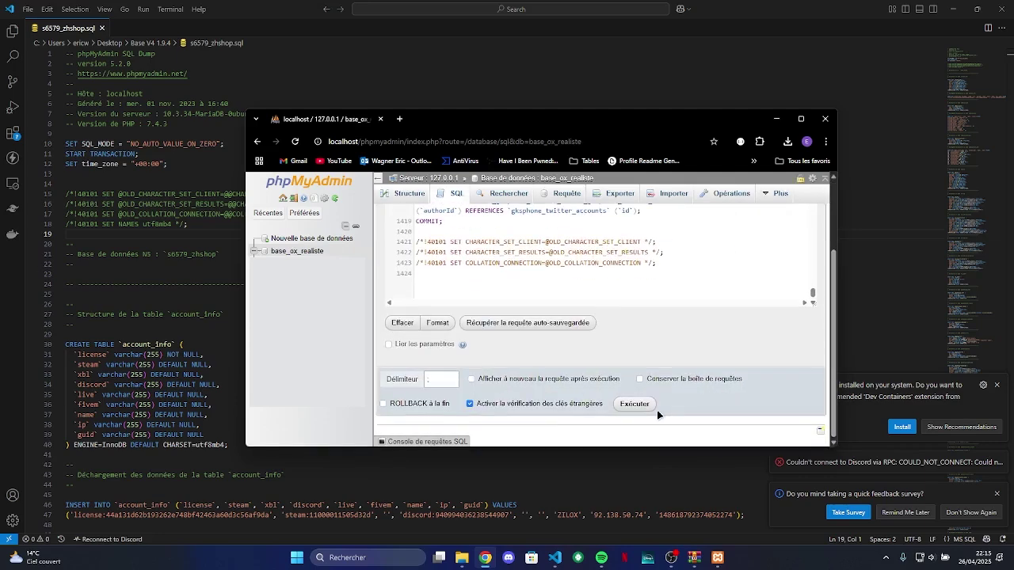
left_click(638, 404)
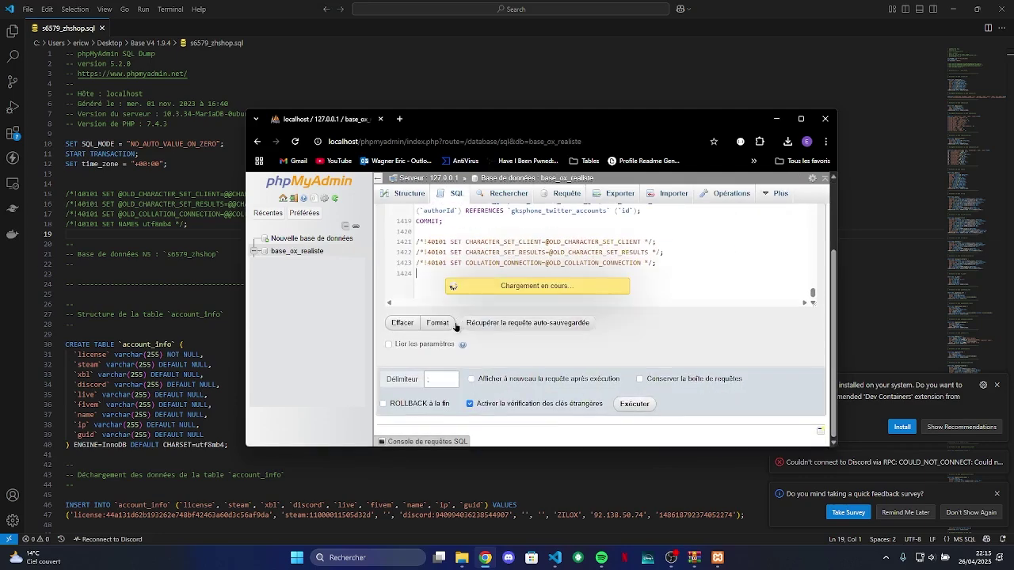
Review the list of imported tables in the base_ox_realiste database.
left_click(313, 252)
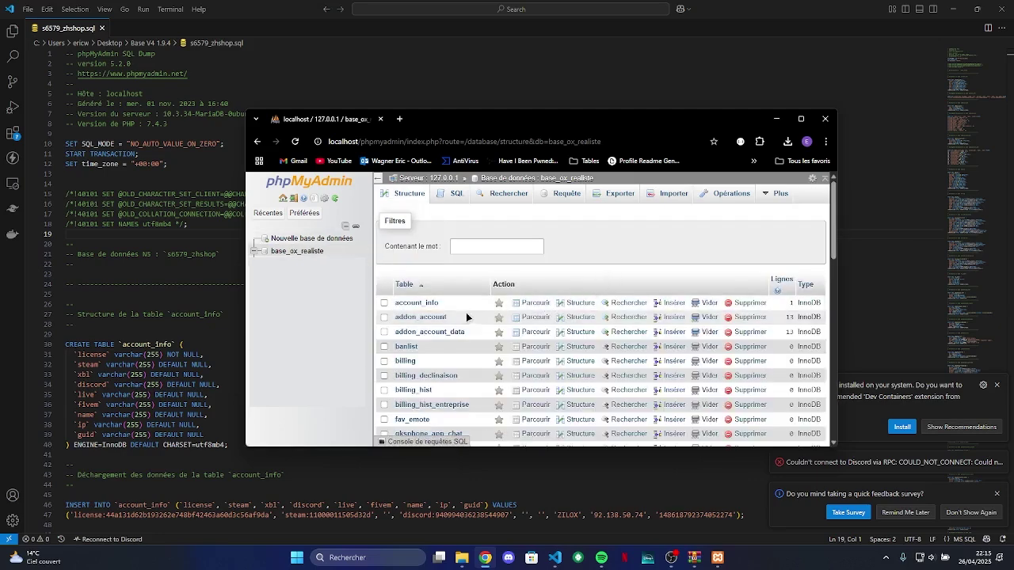
scroll(465, 317, "down", 10)
scroll(409, 313, "up", 10)
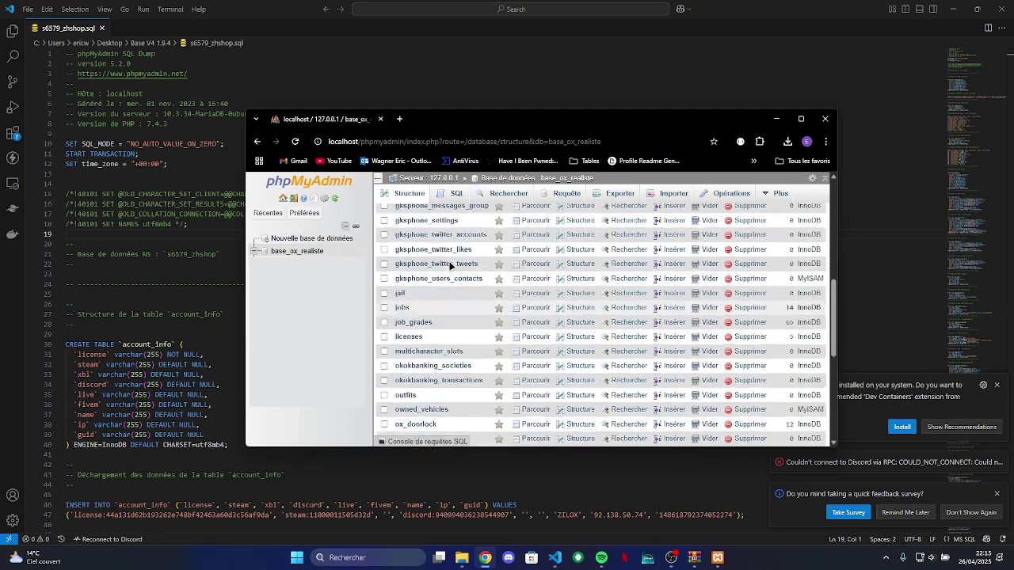
Close the phpMyAdmin window, the SQL file and Visual Studio Code.
left_click(826, 120)
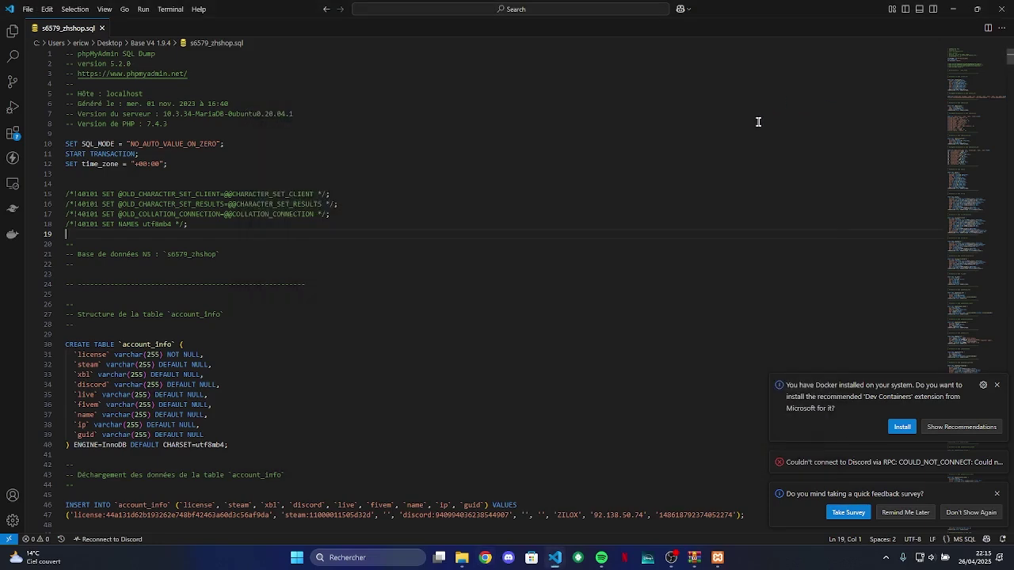
left_click(102, 27)
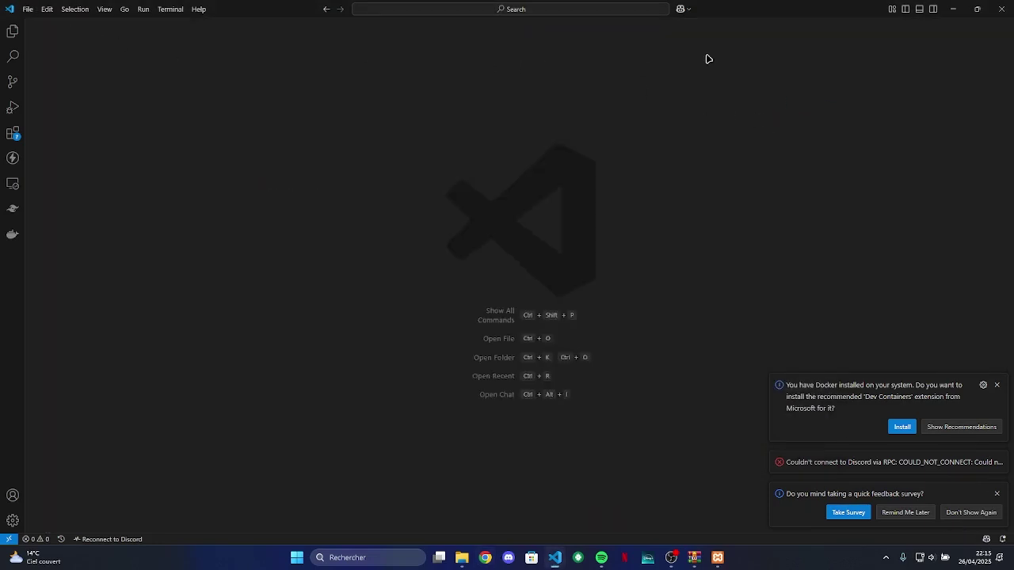
left_click(1000, 9)
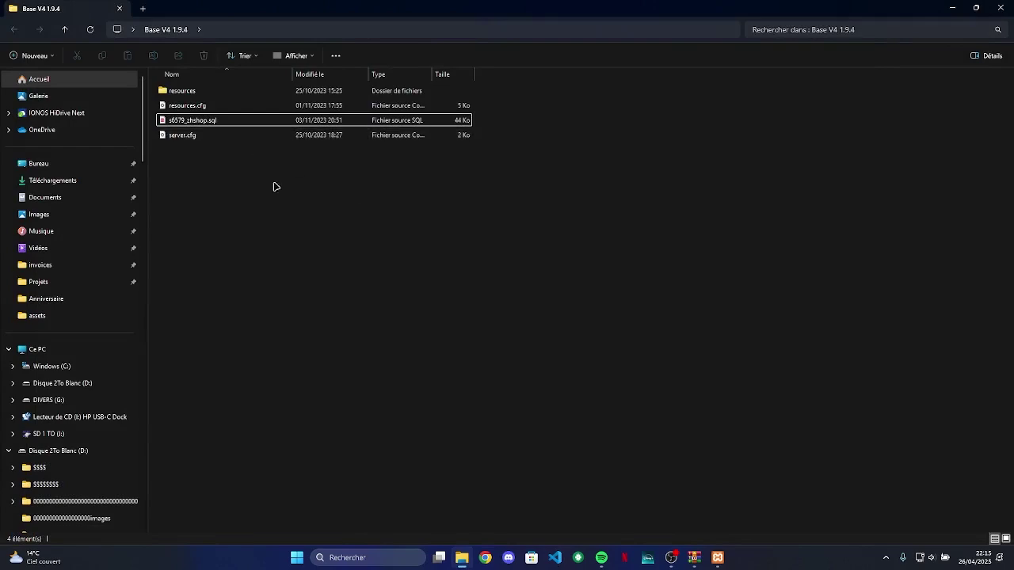
Open fivem.net in a maximized Chrome window and refuse all cookies.
left_click(484, 557)
type("fivem.net")
key("Return")
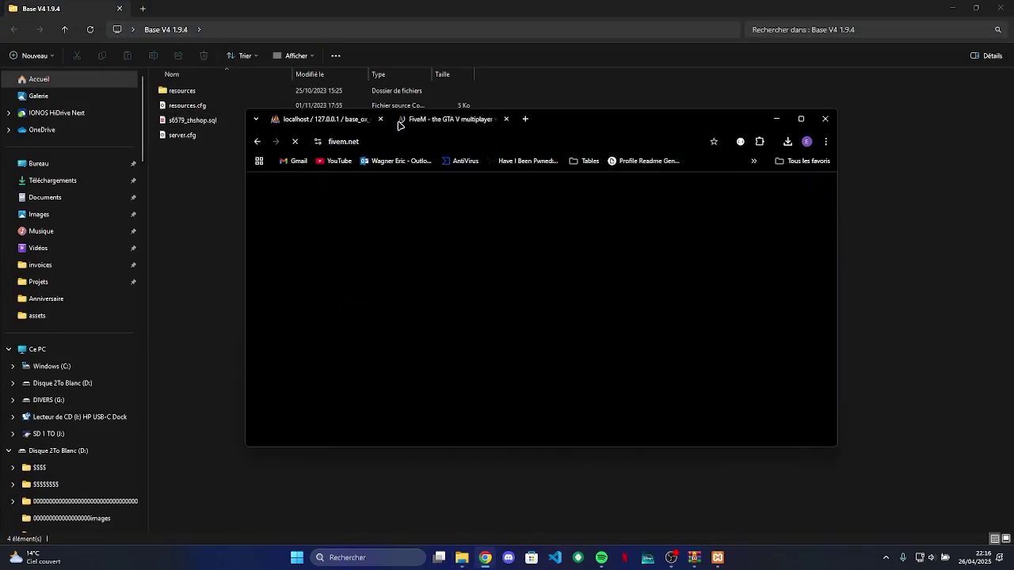
double_click(657, 118)
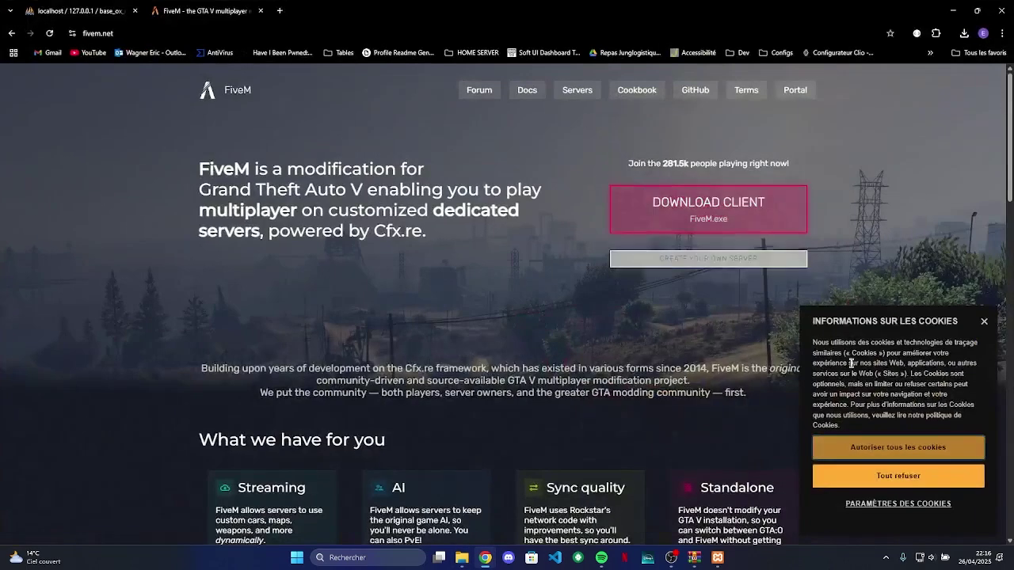
left_click(898, 476)
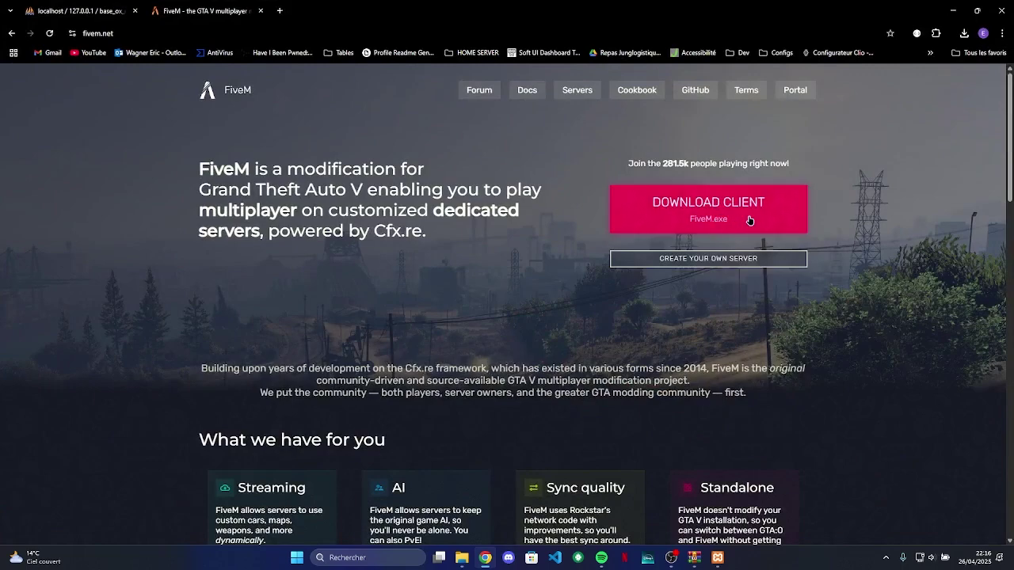
Go from the FiveM server creation page to the documentation guide on setting up a server using txAdmin.
left_click(712, 260)
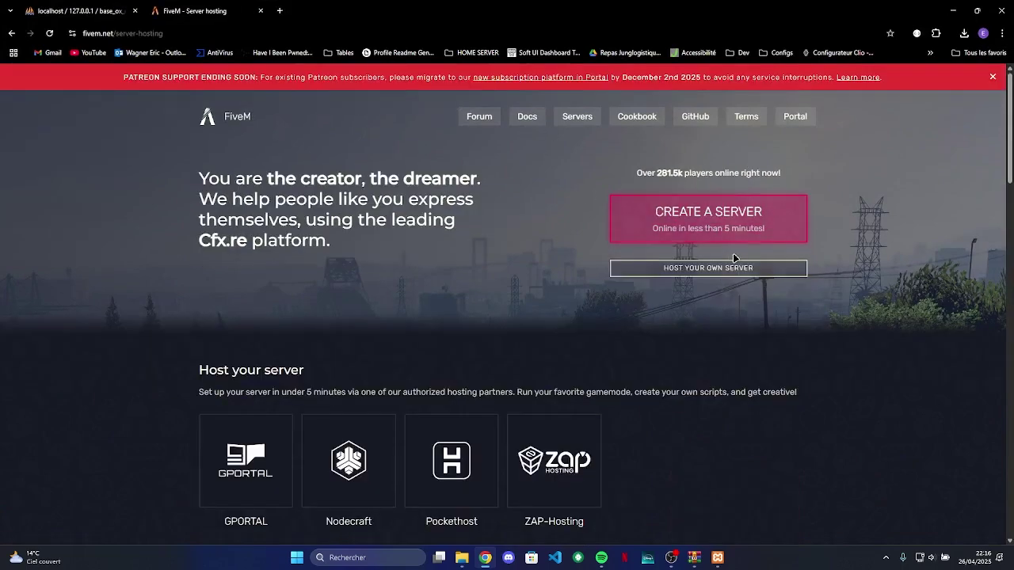
left_click(762, 228)
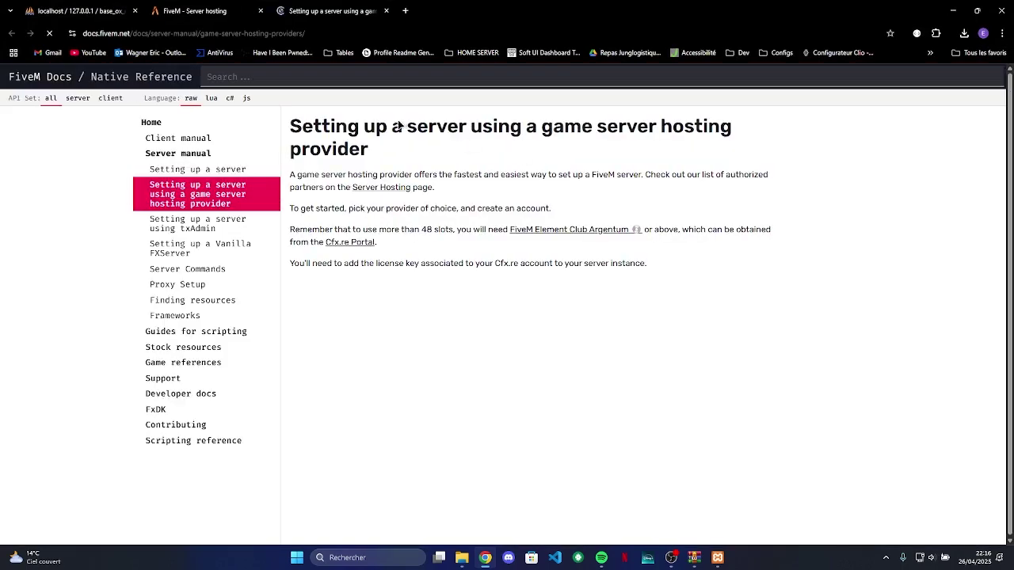
left_click(242, 245)
left_click(245, 230)
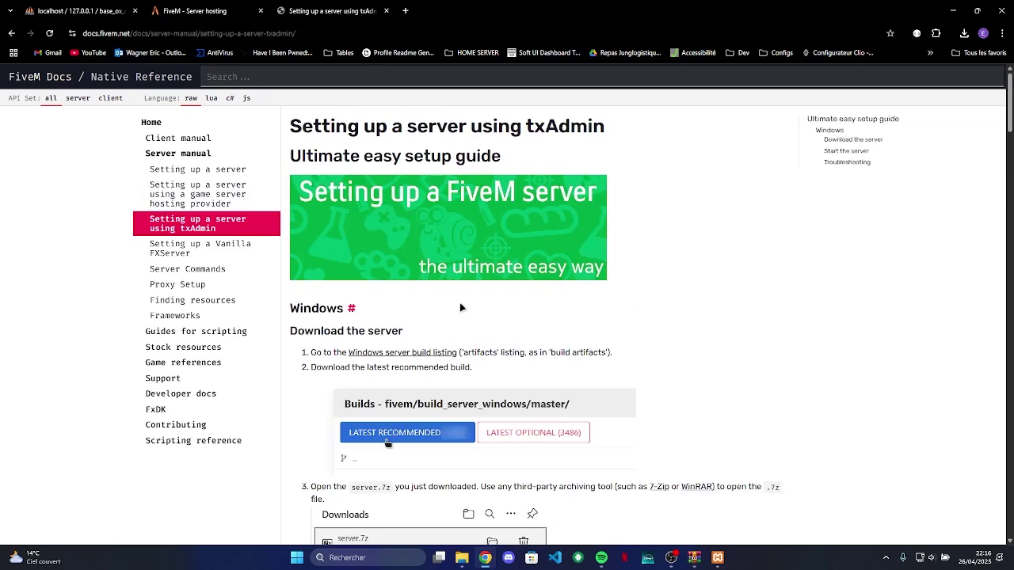
Open the Windows server build listing from the guide and download build 14482.
scroll(452, 310, "down", 2)
left_click(436, 248)
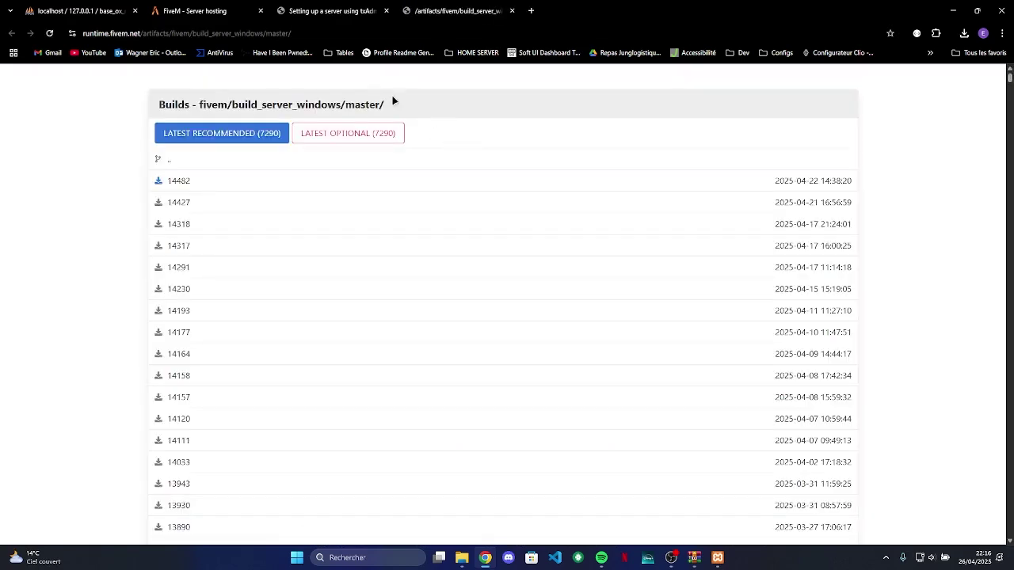
left_click(176, 183)
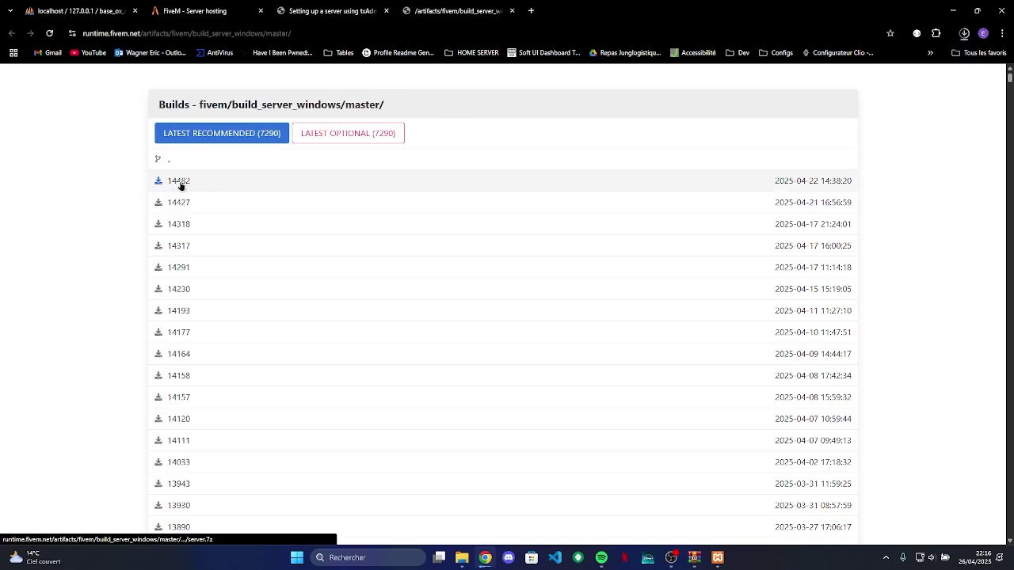
Open the downloaded server.7z in WinRAR and dismiss the trial notice.
left_click(964, 33)
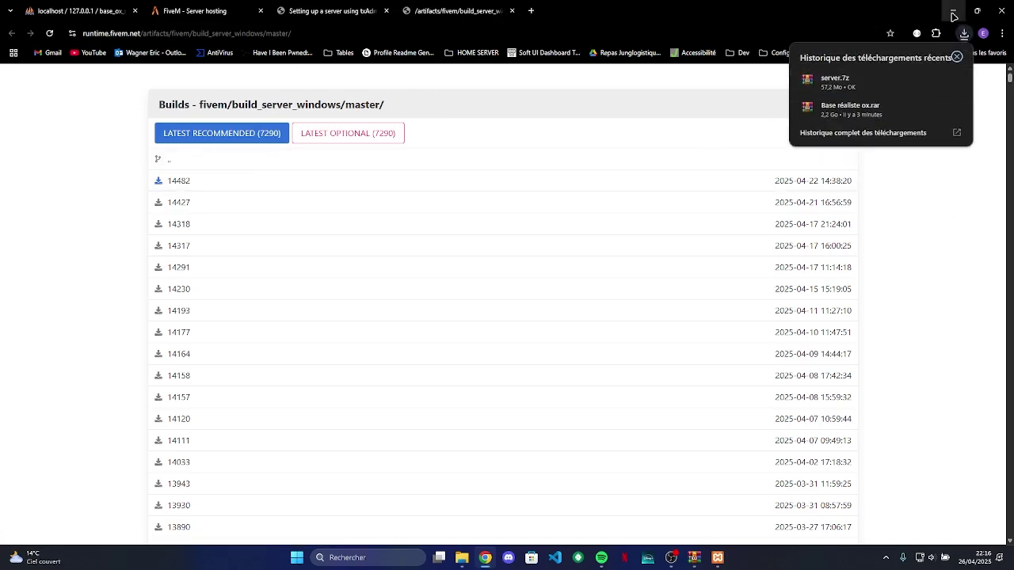
left_click(859, 82)
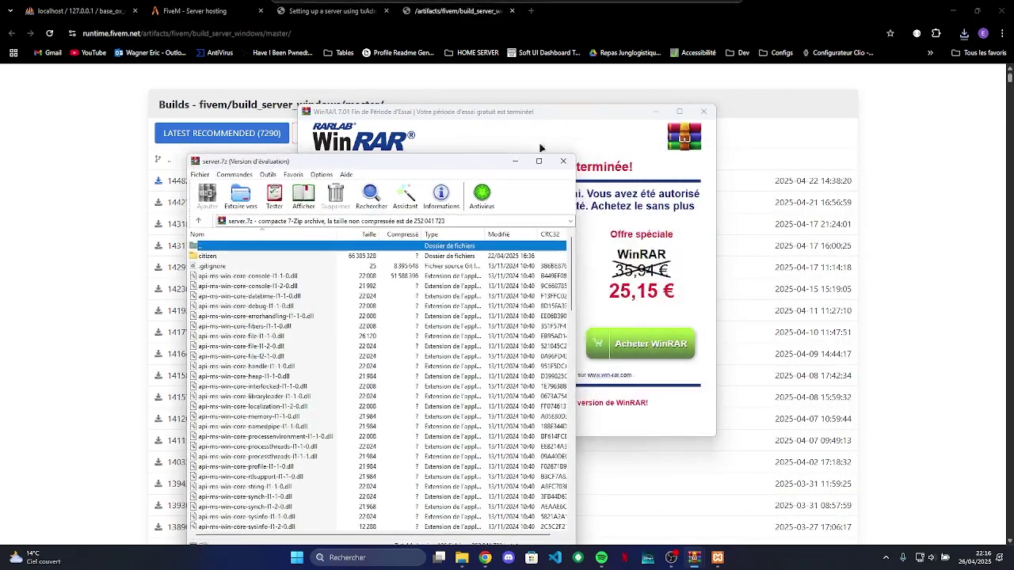
left_click(702, 113)
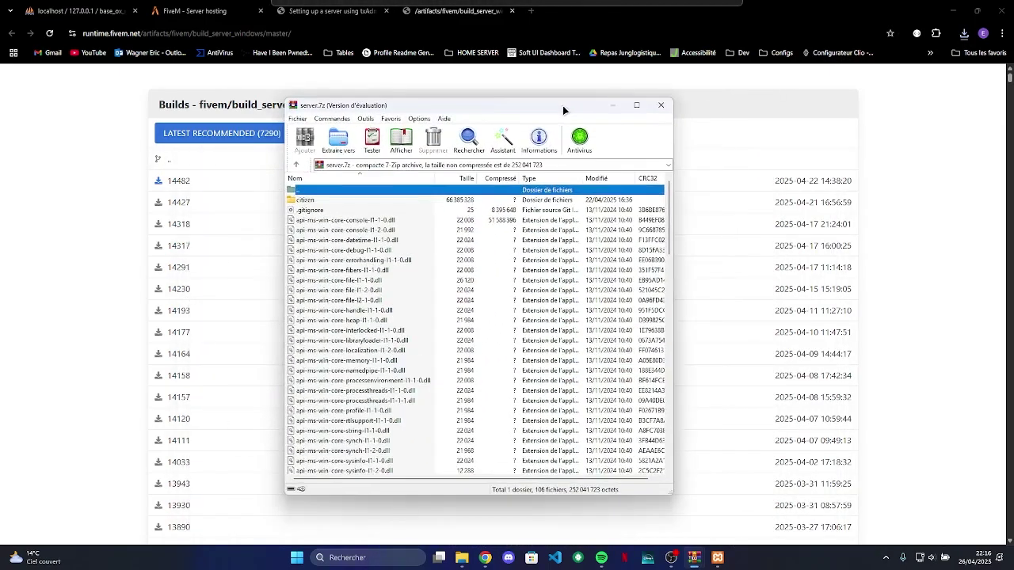
Extract the entire contents of server.7z from WinRAR into the Base V4 1.9.4 folder in File Explorer.
left_click(956, 12)
left_click(955, 11)
left_click(376, 222)
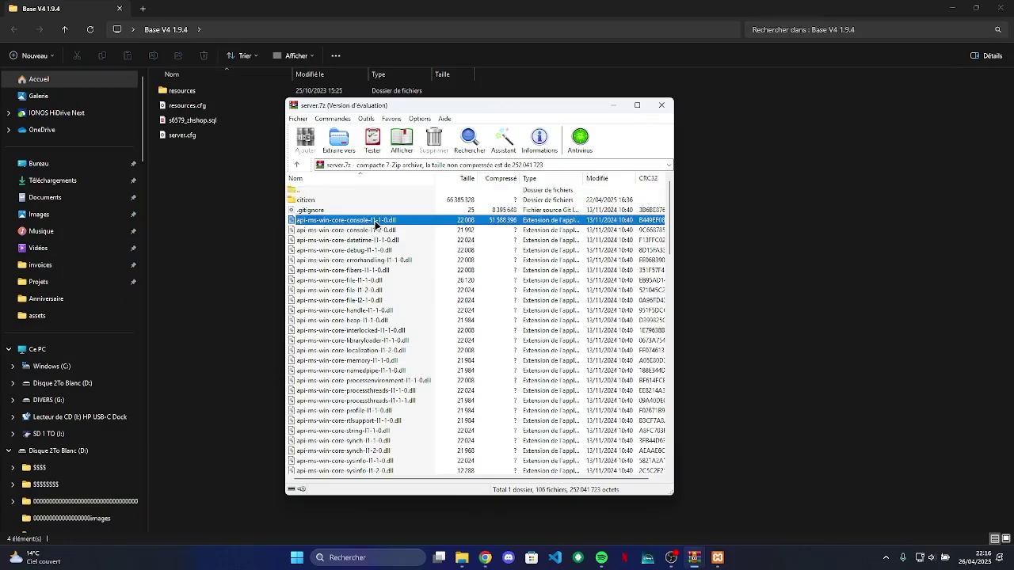
key("ctrl+a")
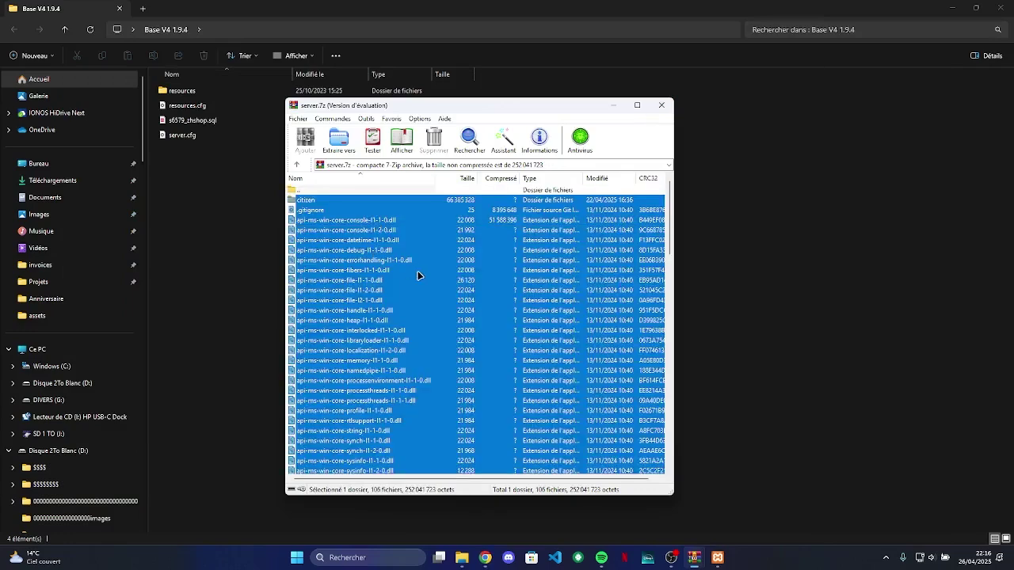
left_click_drag(250, 255, 248, 252)
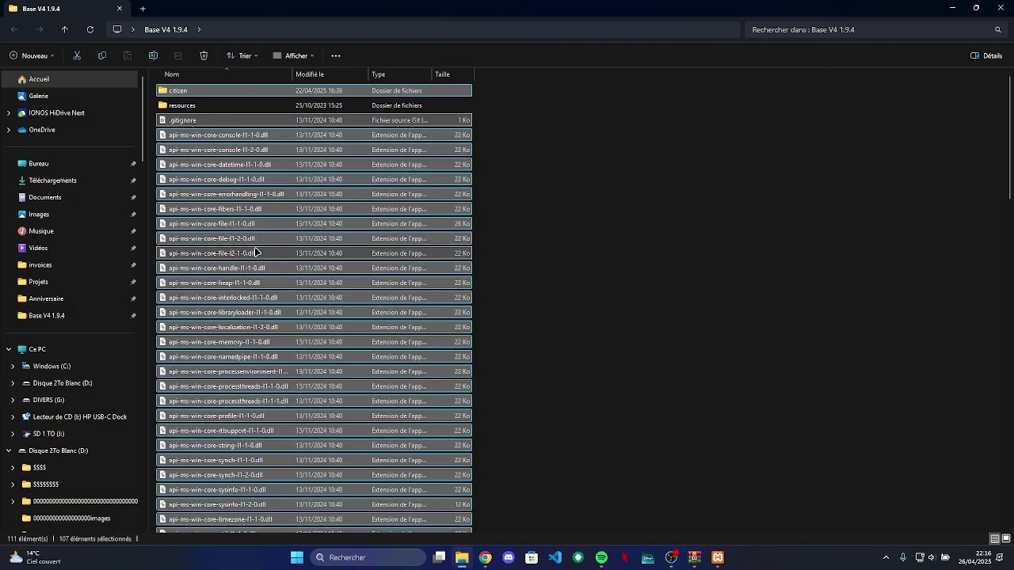
Open server.cfg from the Base V4 1.9.4 folder in Visual Studio Code.
left_click(640, 218)
scroll(625, 229, "down", 20)
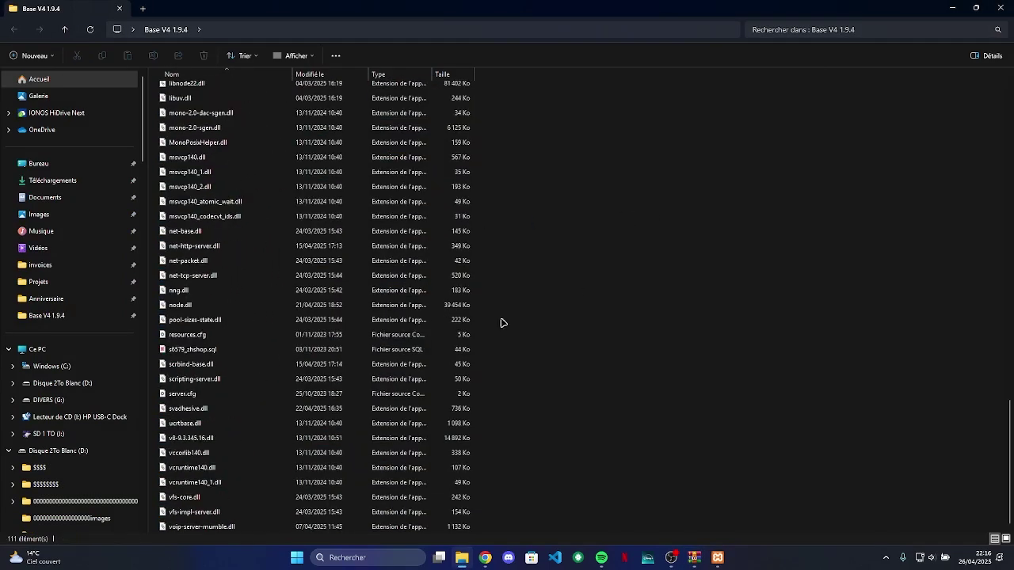
left_click(189, 395)
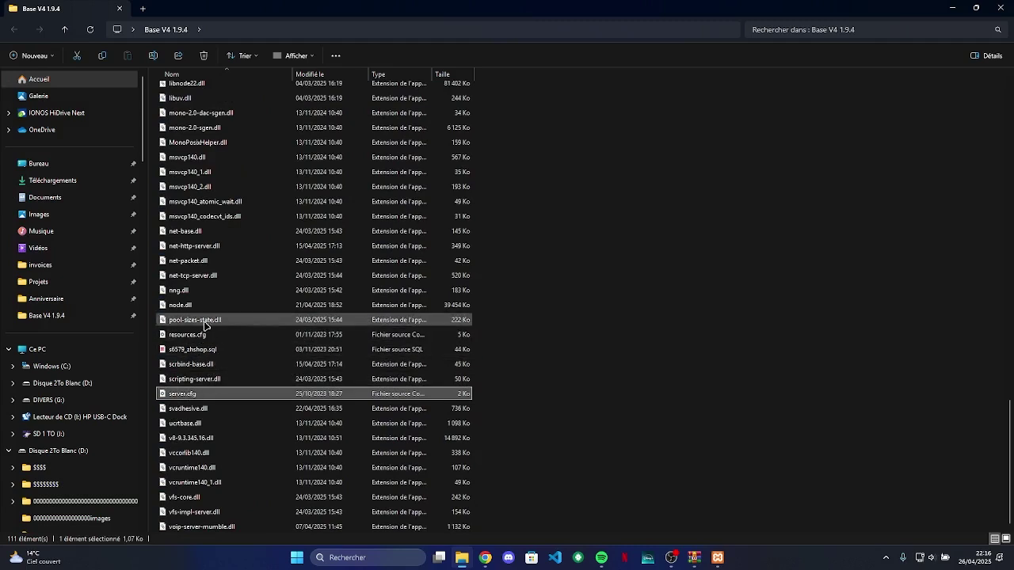
left_click(205, 333, "ctrl")
left_click(388, 396)
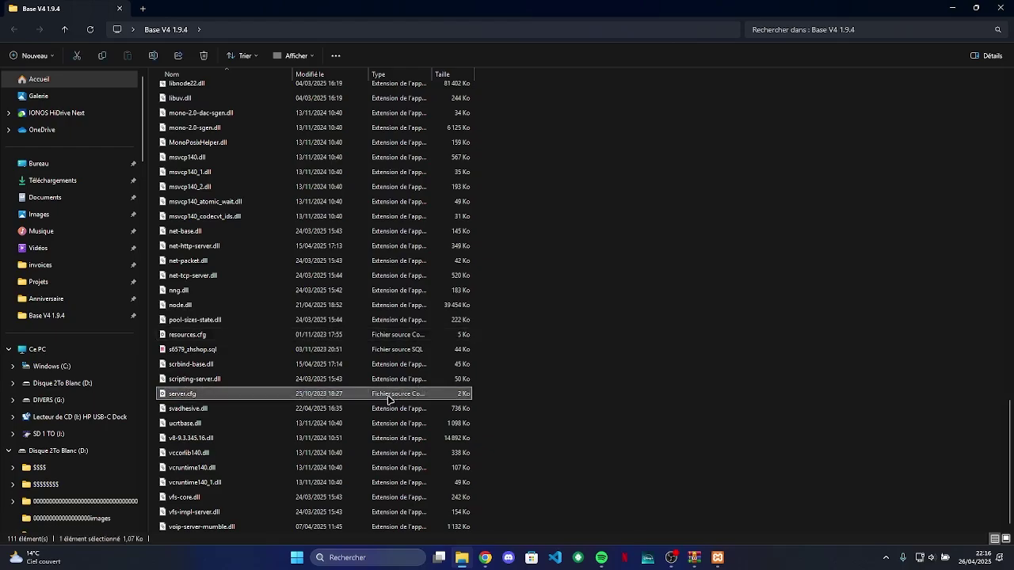
double_click(383, 396)
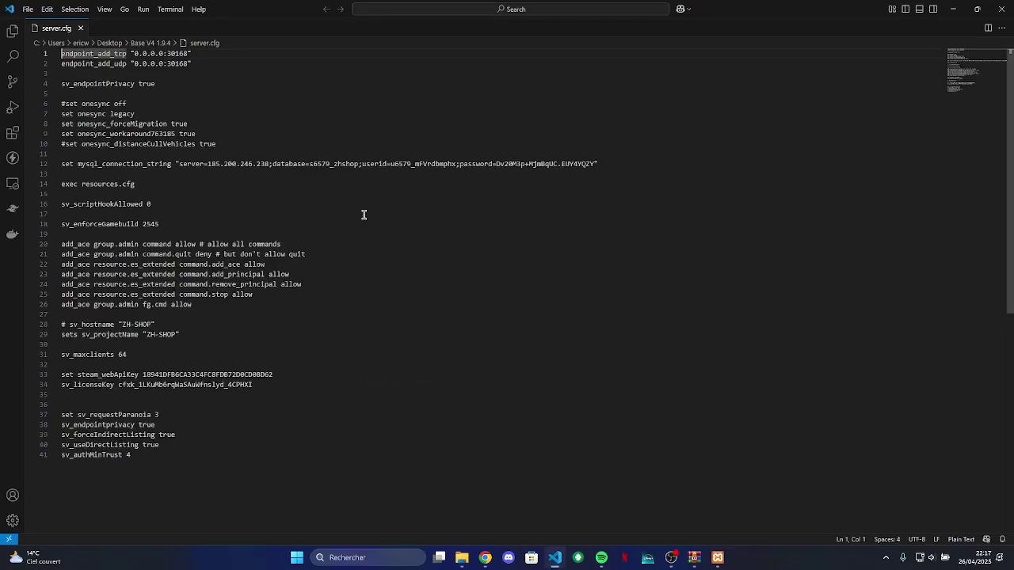
Replace the server address in the mysql_connection_string line with localhost.
left_click_drag(179, 164, 583, 164)
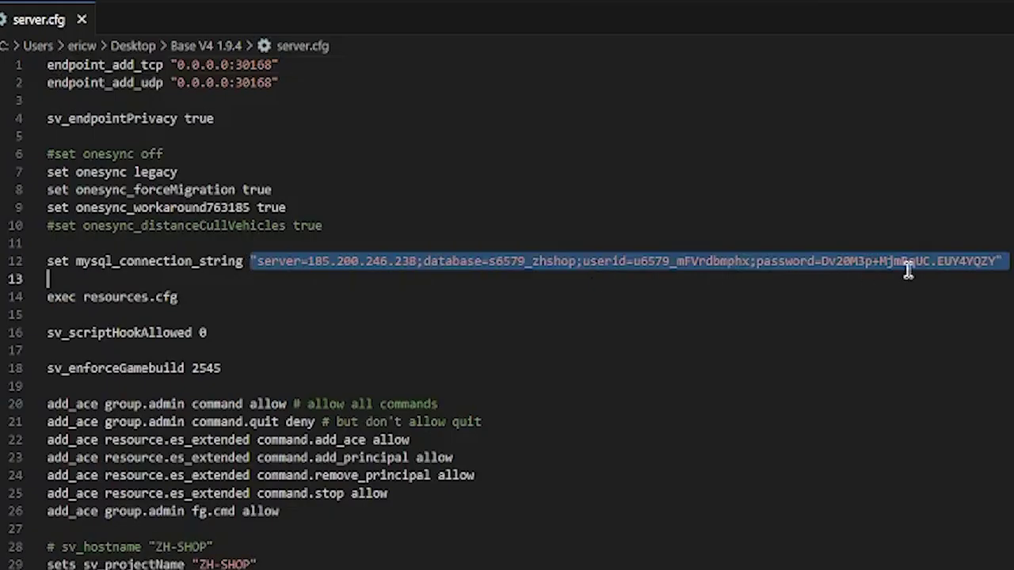
left_click_drag(974, 262, 994, 261)
left_click(742, 260)
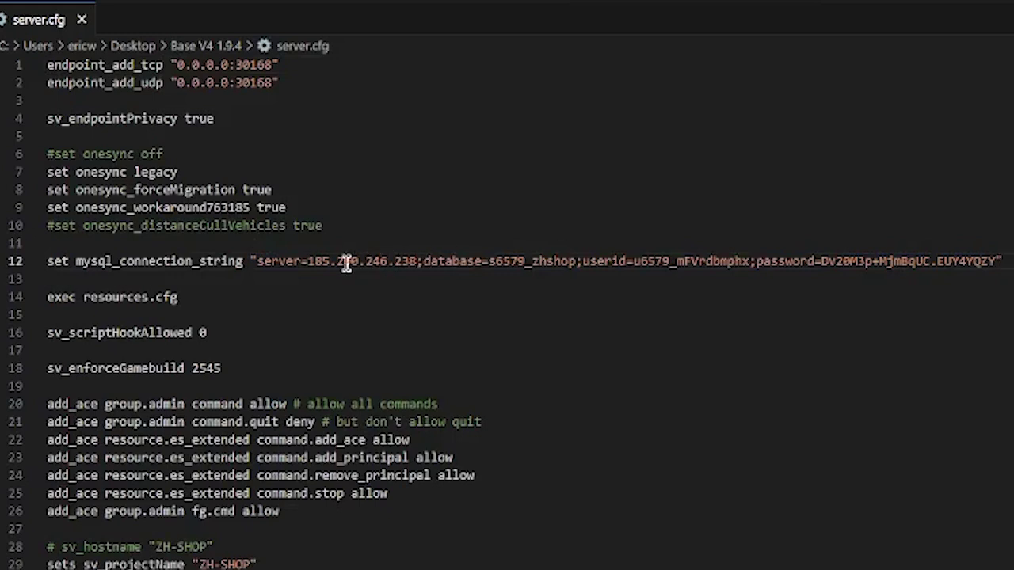
left_click_drag(359, 262, 416, 262)
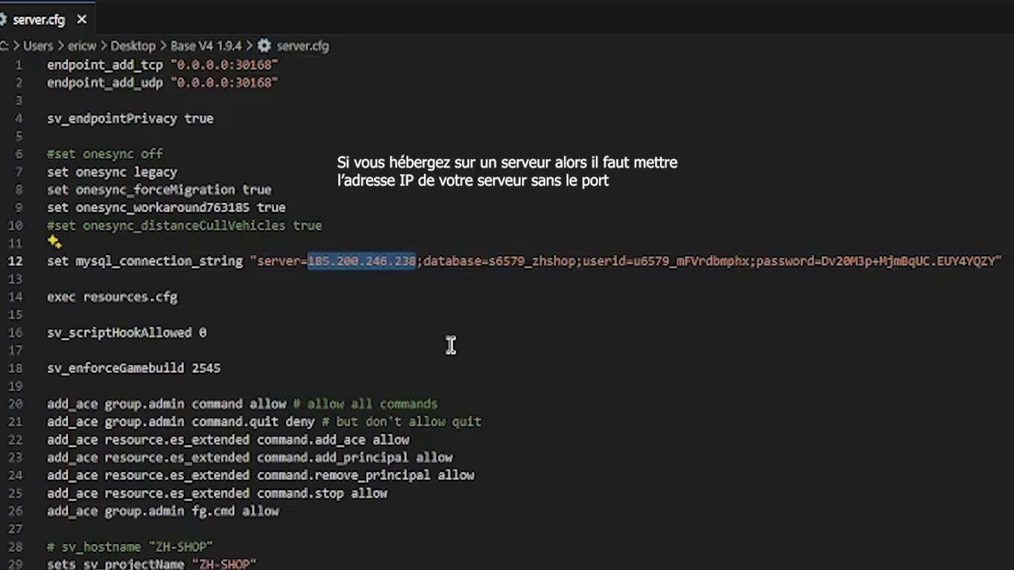
type("local")
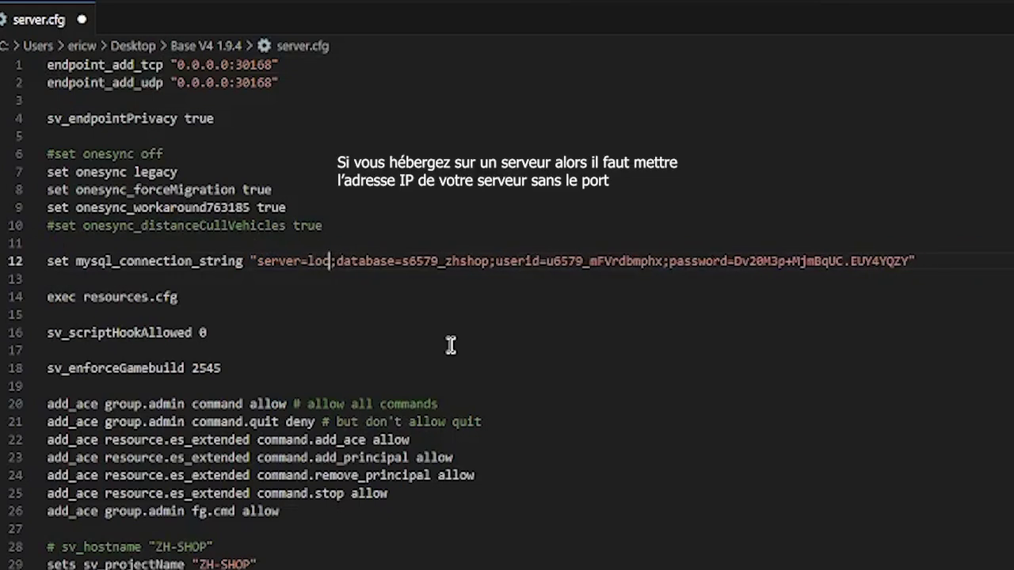
type("host")
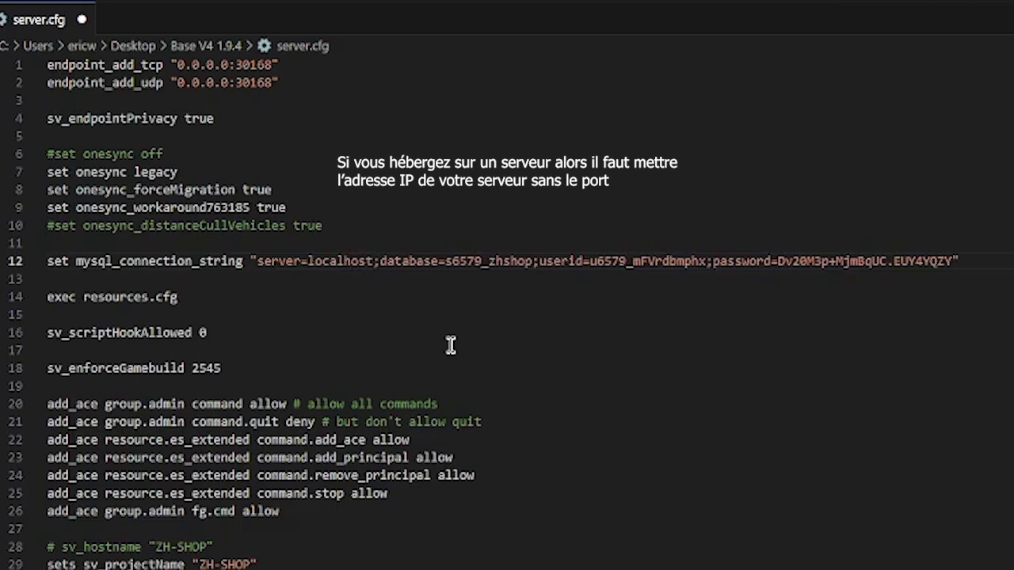
Set the database name in the MySQL connection string to base_ox_realiste.
key("ctrl+shift+Right")
key("BackSpace")
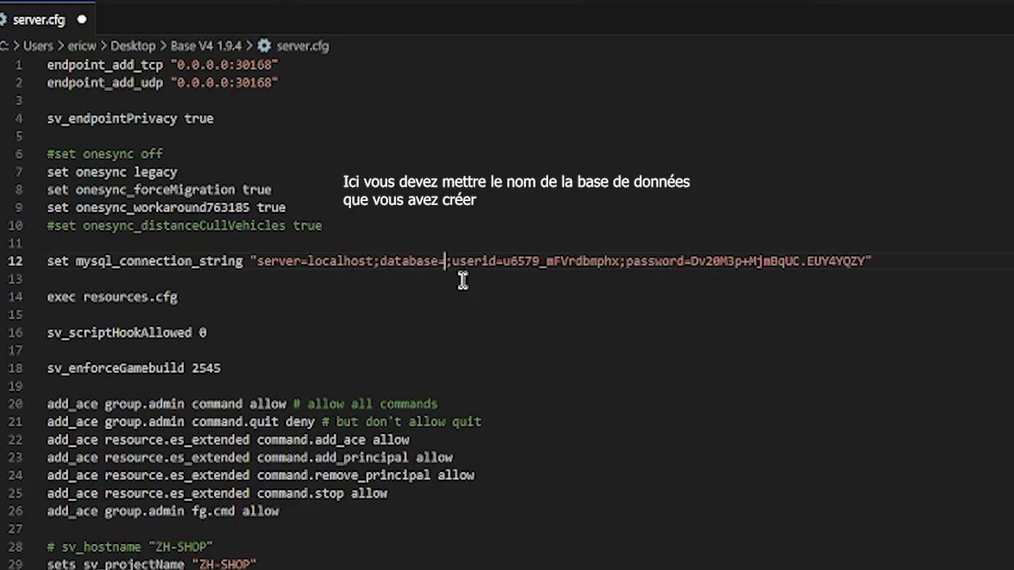
type("base_ox_realiste")
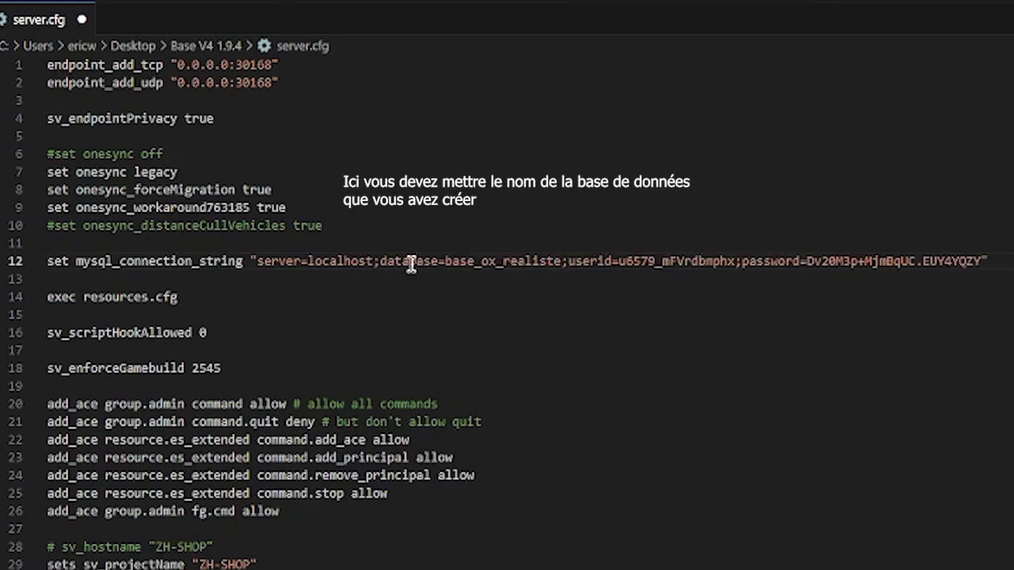
left_click_drag(381, 262, 555, 261)
double_click(553, 262)
Set the connection string's userid to root, leave its password value empty, and save server.cfg.
double_click(635, 261)
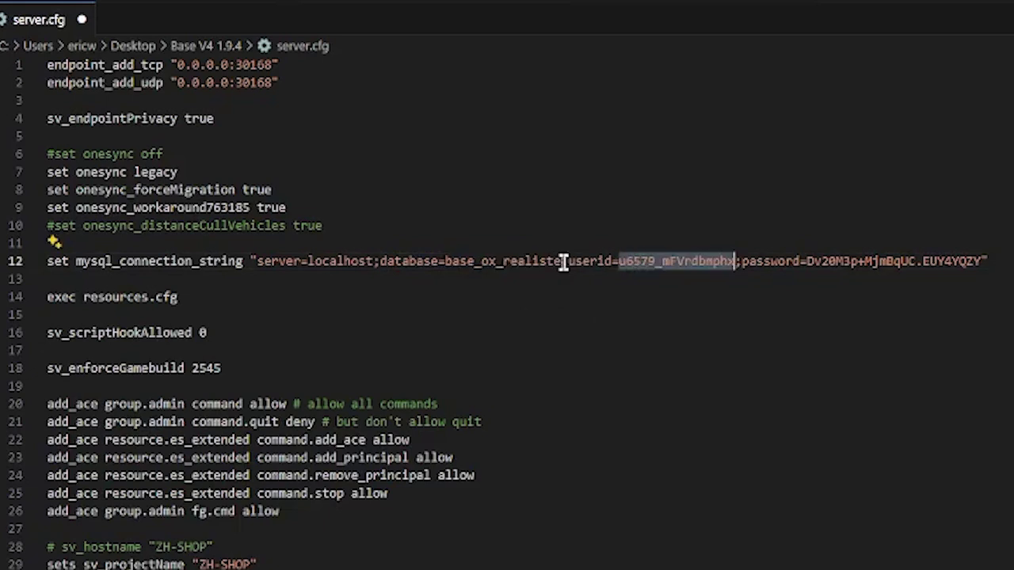
type("root")
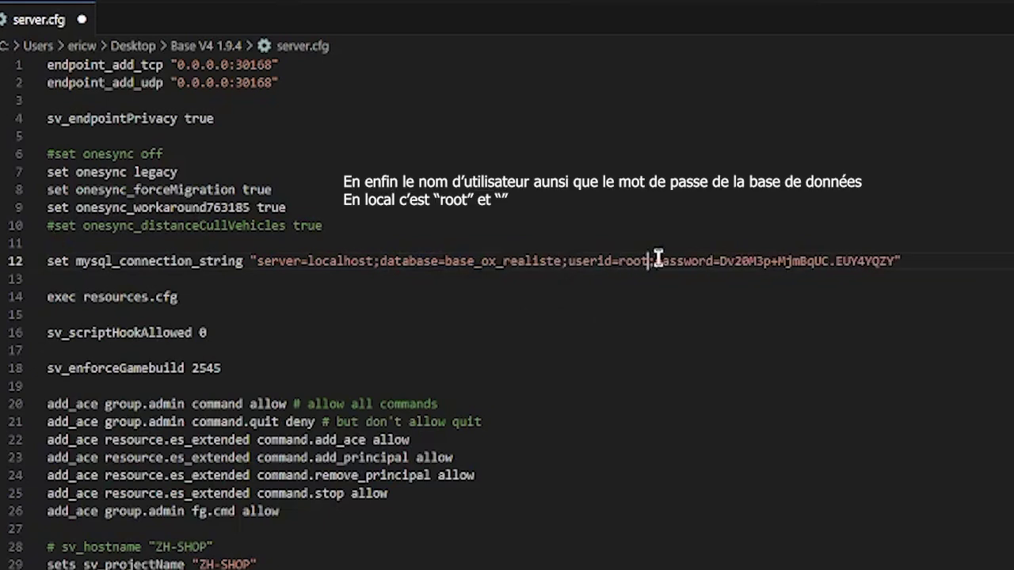
double_click(725, 261)
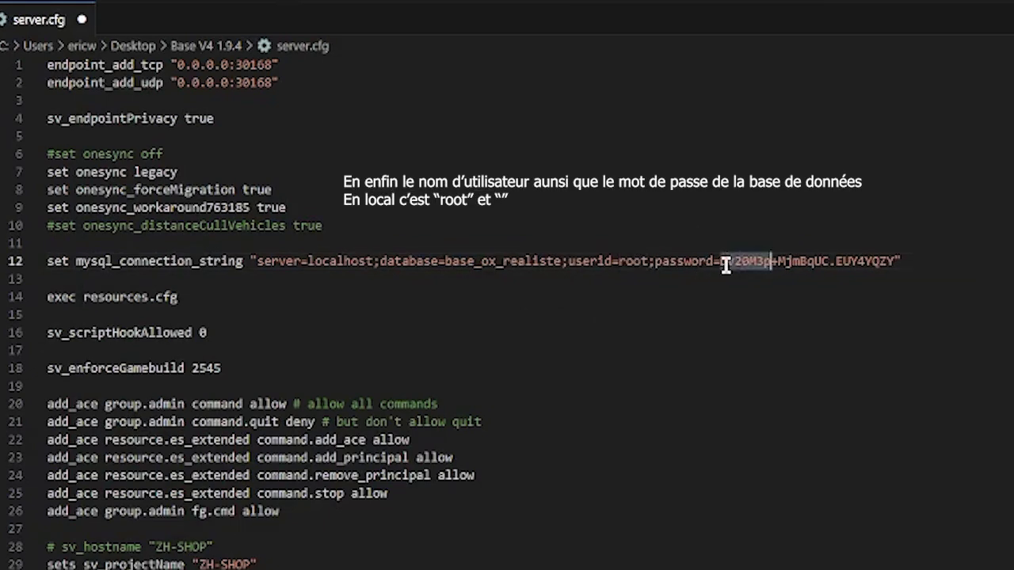
left_click(894, 261, "shift")
key("BackSpace")
key("ctrl+s")
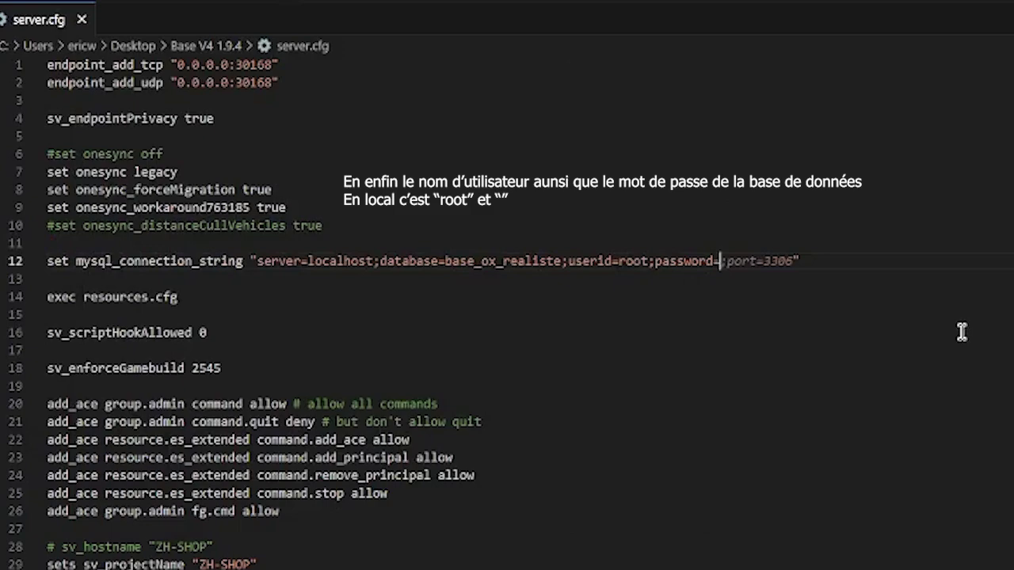
left_click(947, 244)
left_click(916, 261)
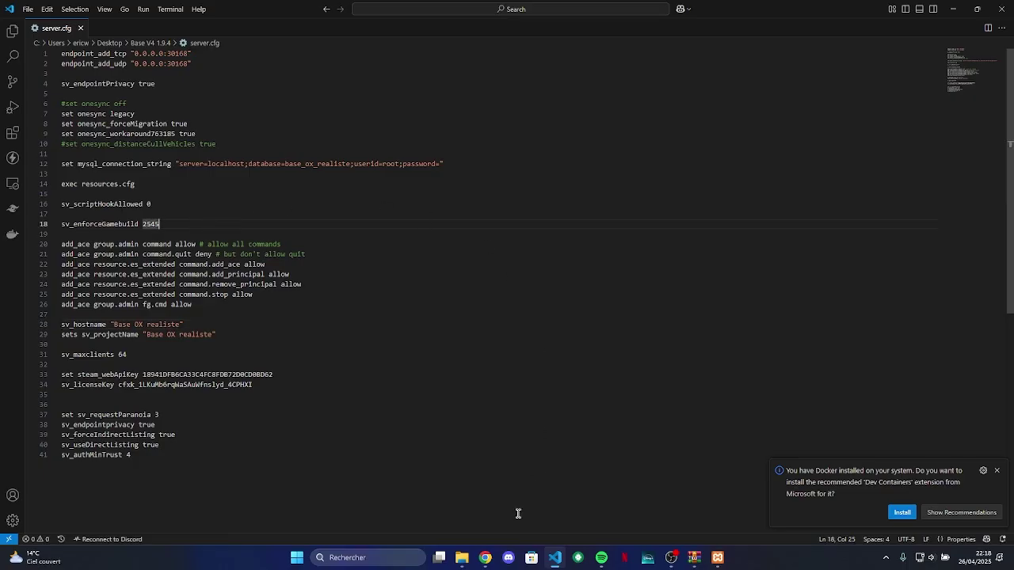
Search Google in Chrome for sv_enforceGamebuild and open the Server Commands page of the Cfx.re Docs.
double_click(118, 224)
key("ctrl+c")
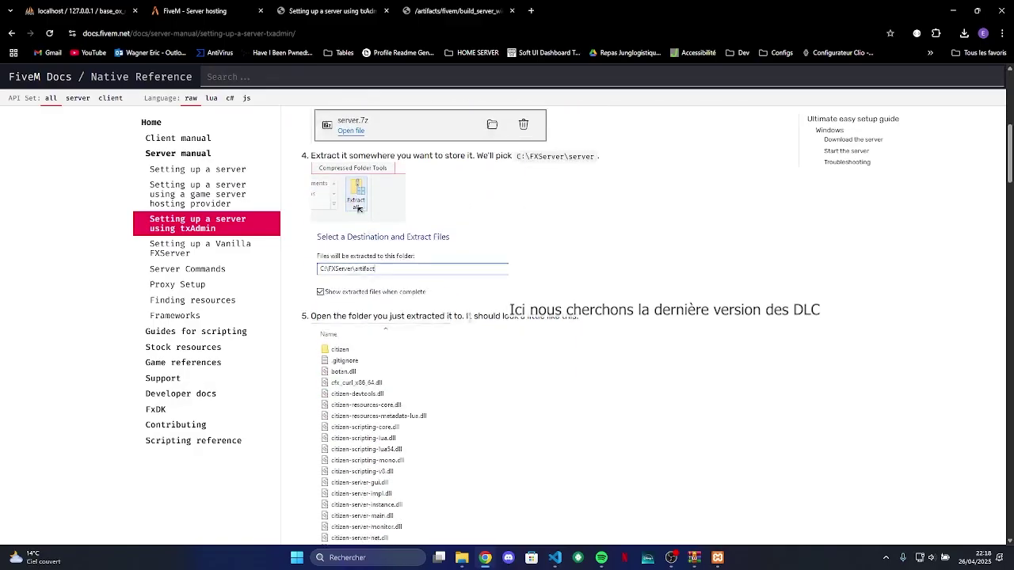
left_click(484, 558)
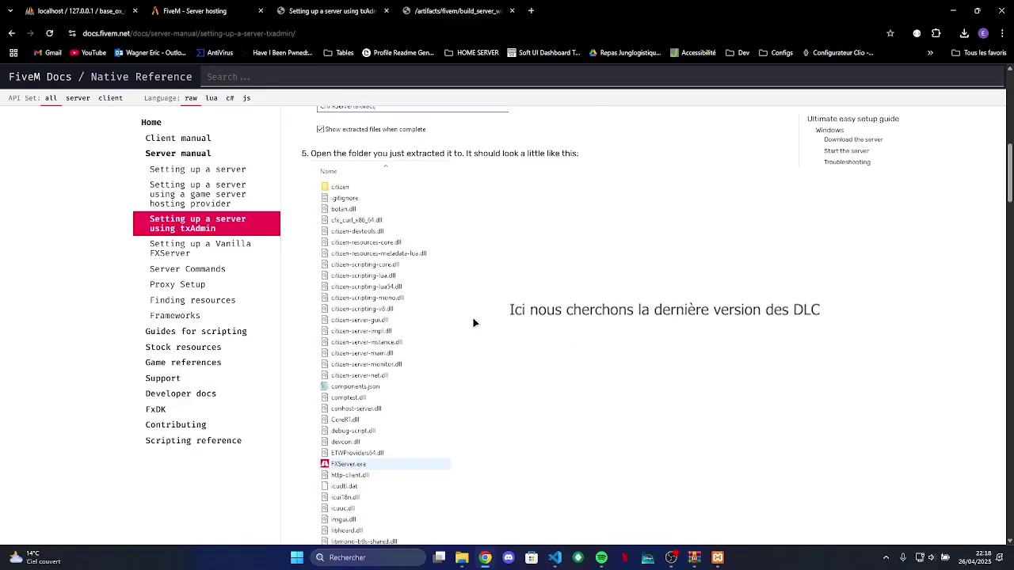
left_click(534, 12)
key("ctrl+v")
key("Return")
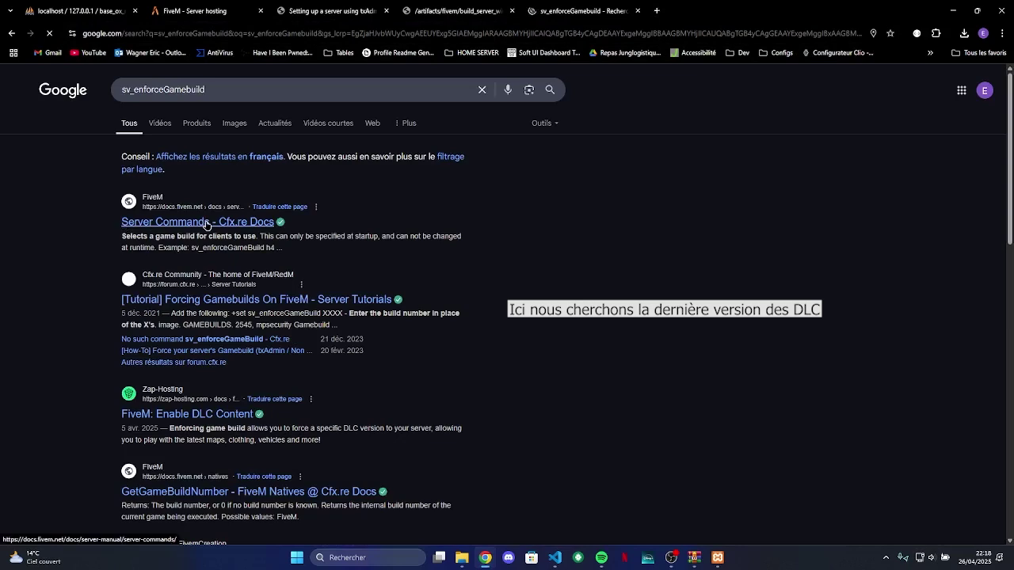
left_click(207, 223)
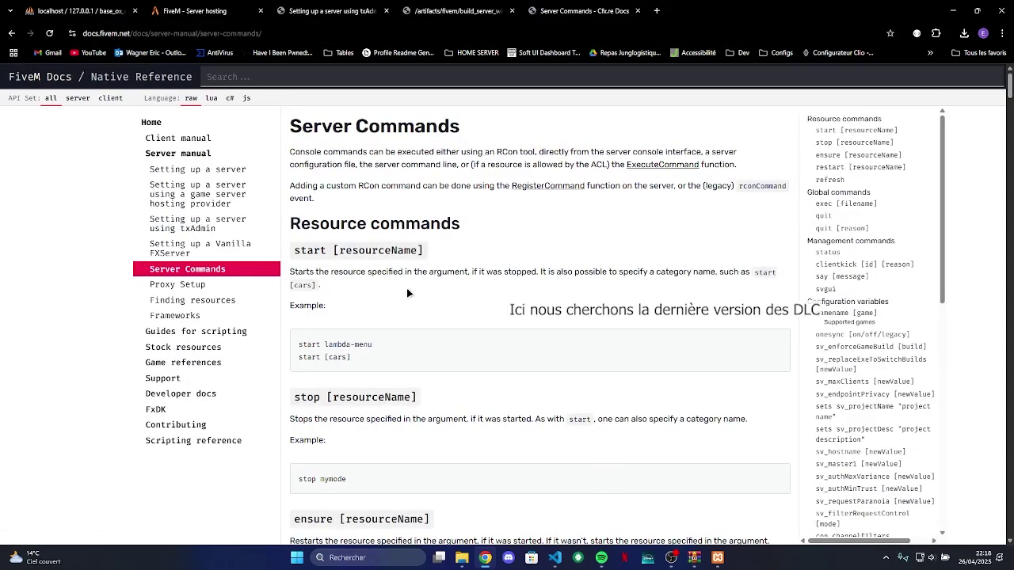
Find the sv_enforceGameBuild section on the Server Commands page.
scroll(407, 293, "down", 3)
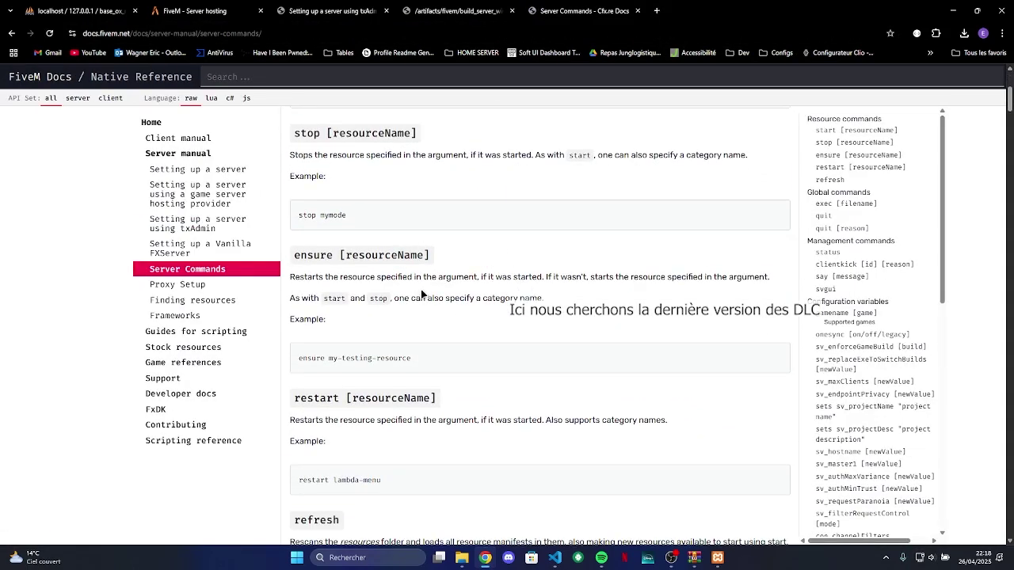
scroll(525, 309, "down", 5)
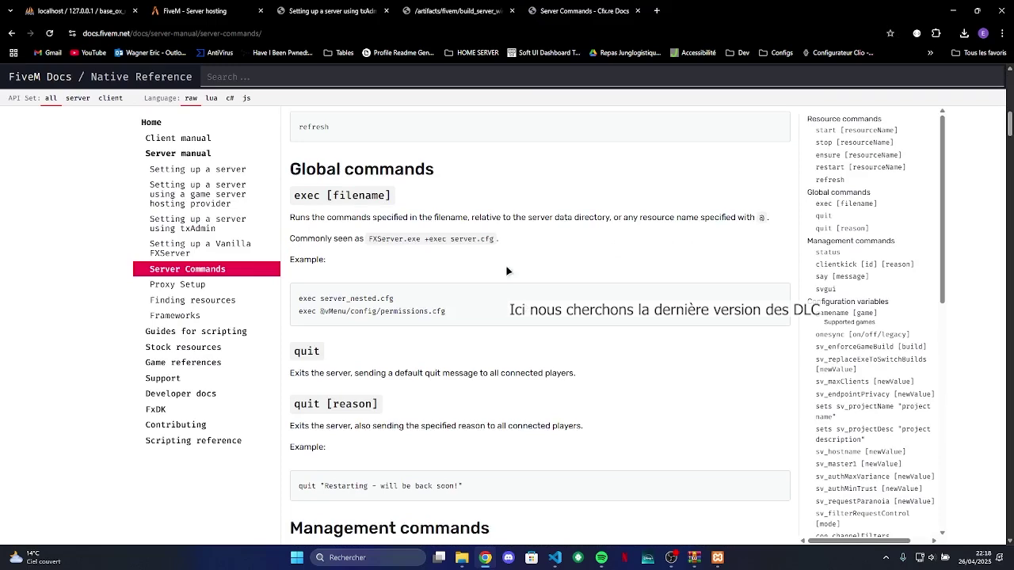
scroll(519, 282, "down", 4)
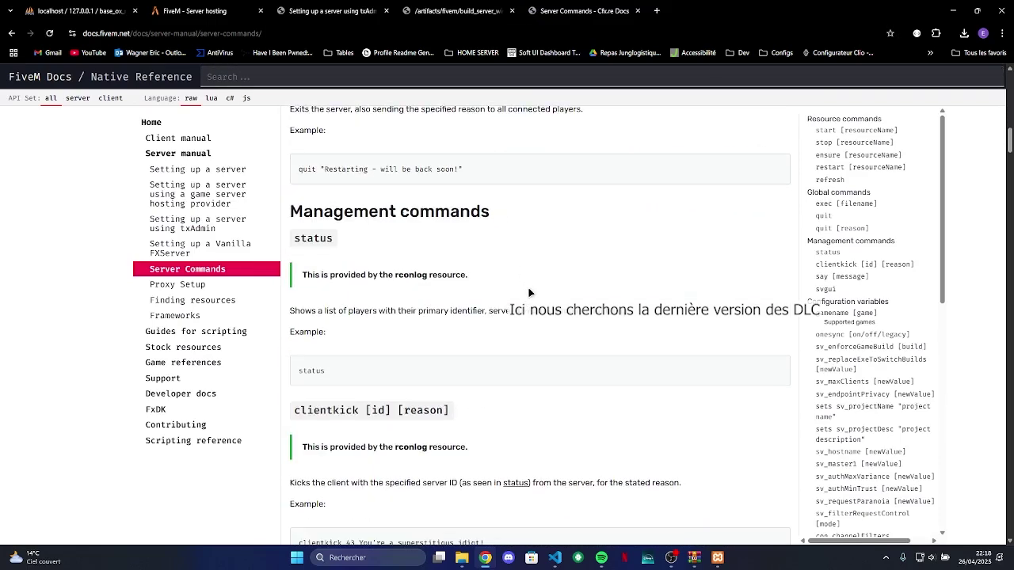
key("ctrl+f")
type("sv_enforceGameBuild")
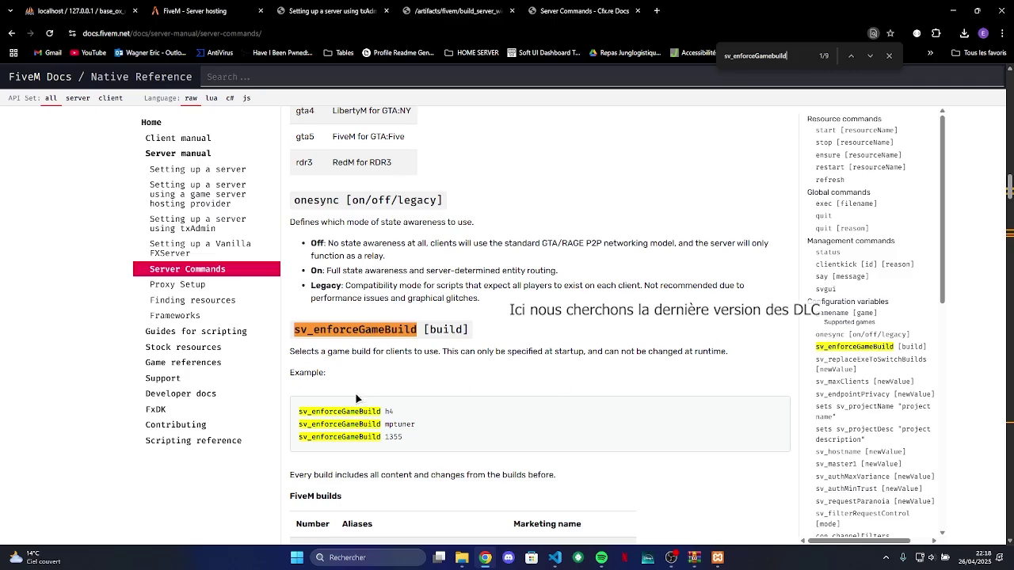
Examine the FiveM builds table for the number and name of the most recent game build.
scroll(386, 445, "down", 3)
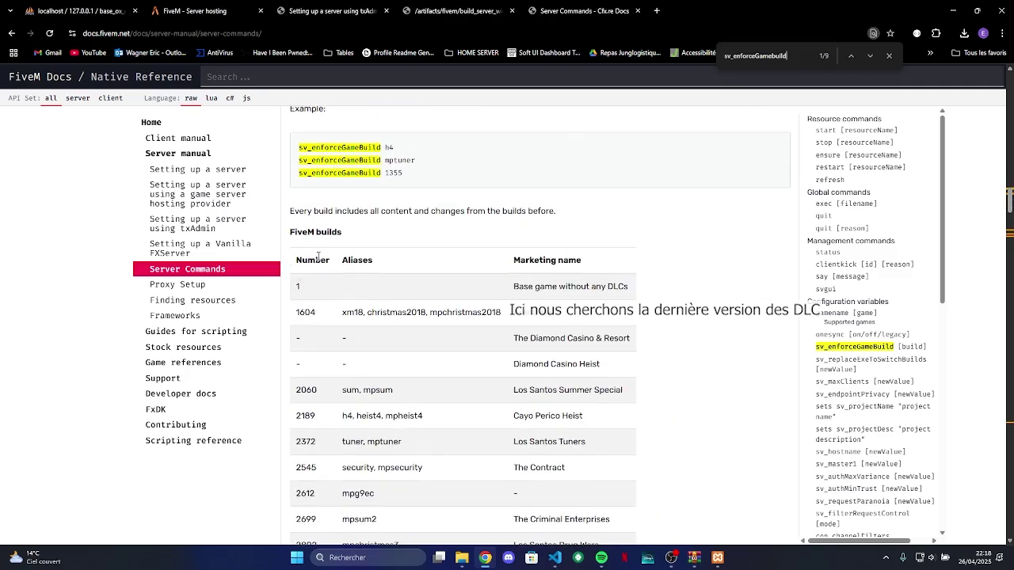
scroll(554, 253, "down", 6)
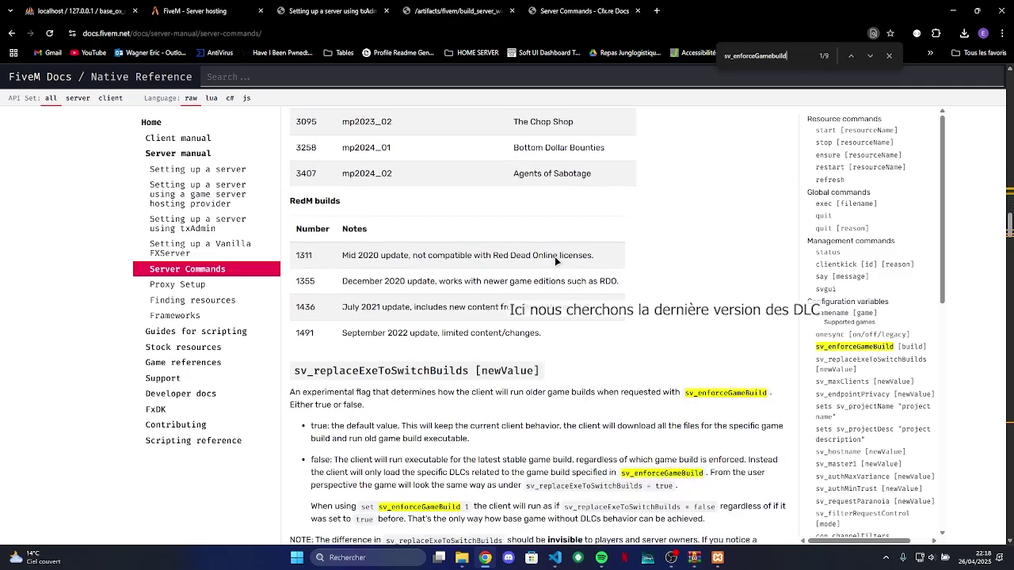
scroll(539, 274, "up", 1)
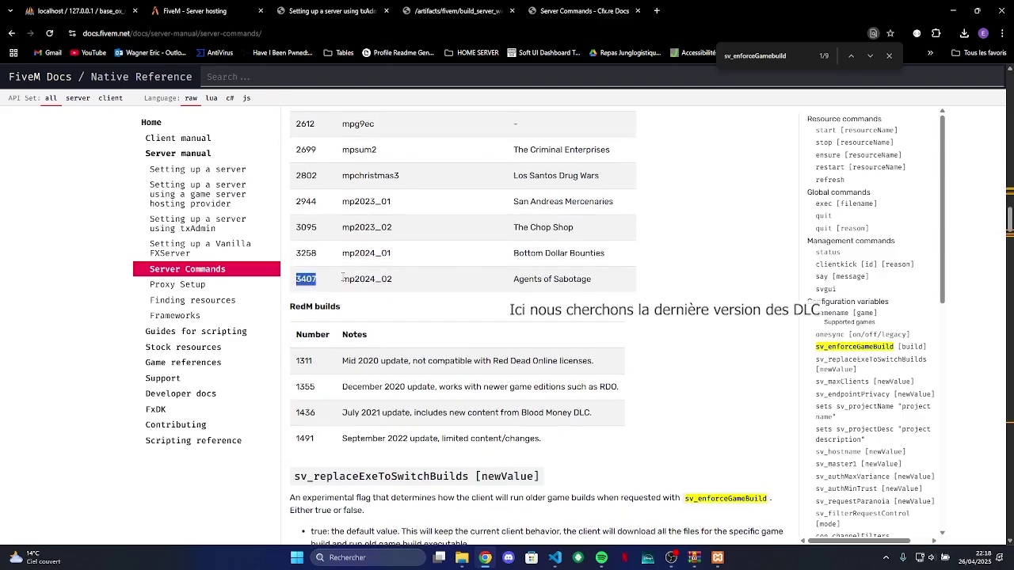
double_click(369, 281)
left_click(542, 279)
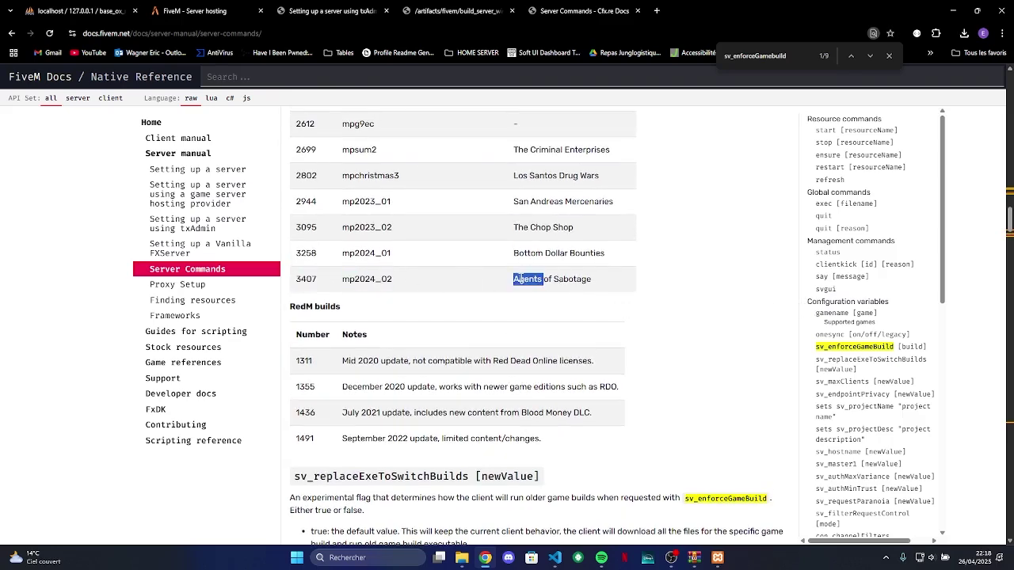
triple_click(516, 279)
left_click(505, 279)
scroll(505, 279, "up", 1)
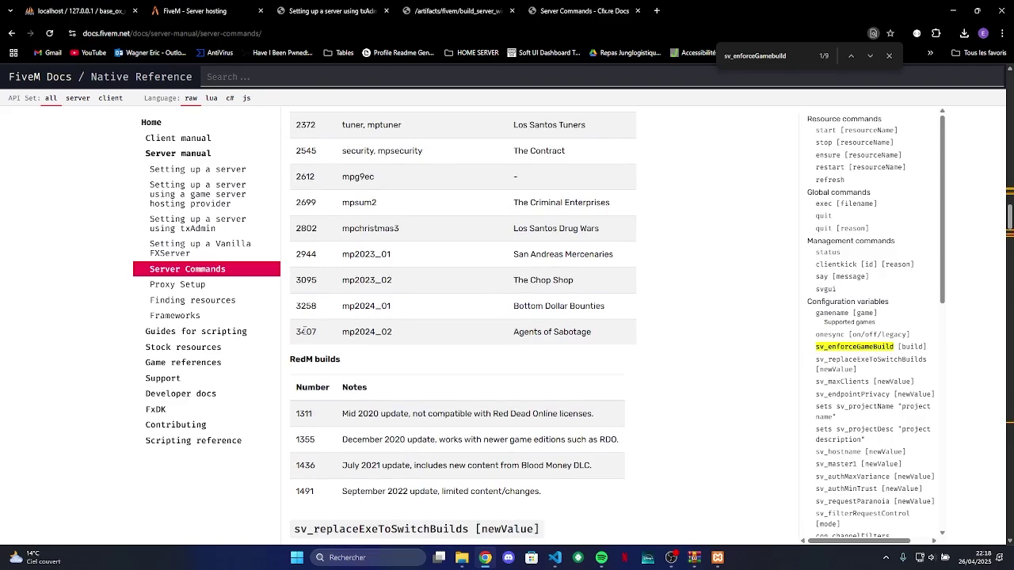
scroll(380, 320, "up", 1)
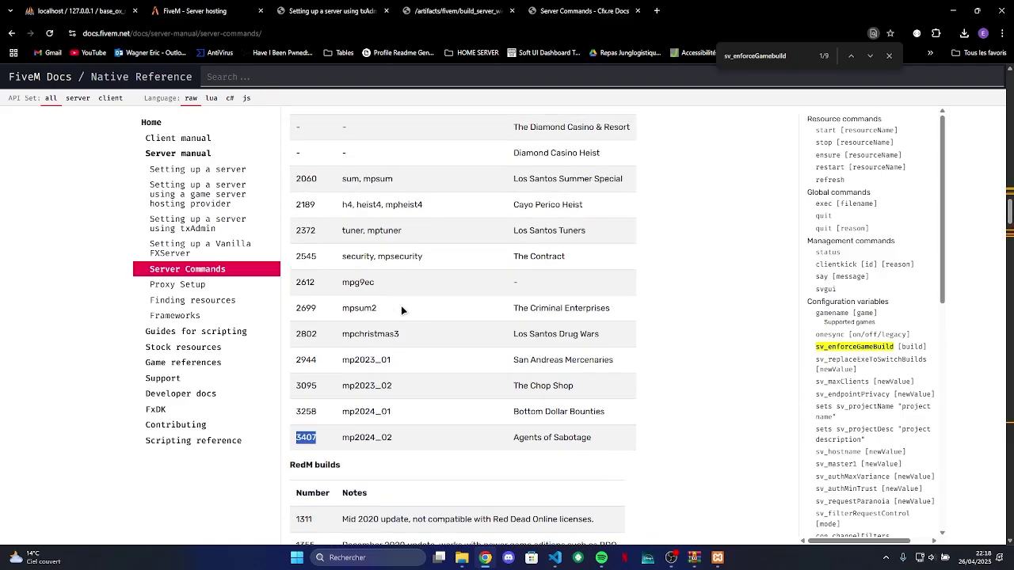
Switch back to Visual Studio Code, set sv_enforceGamebuild to 3407 in server.cfg, and close the file.
key("alt+Tab")
double_click(150, 224)
type("3407")
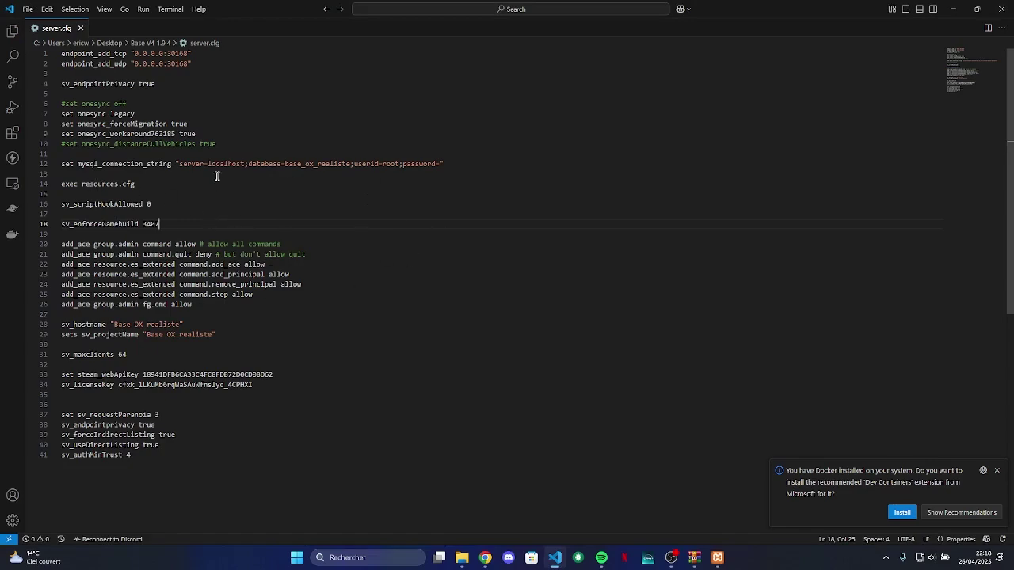
key("ctrl+w")
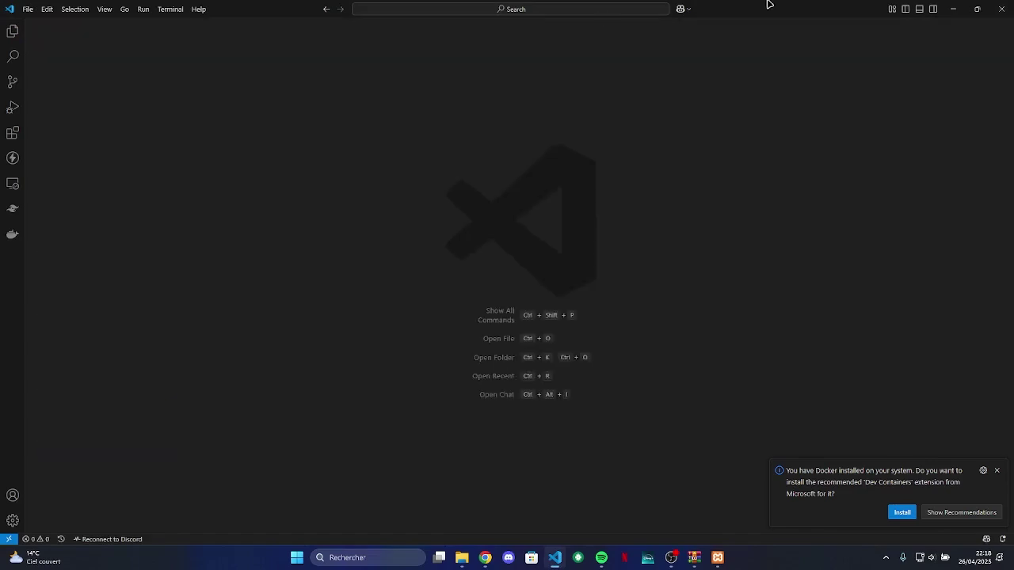
Close Visual Studio Code, along with the Server Commands and server artifacts pages in Chrome.
left_click(995, 9)
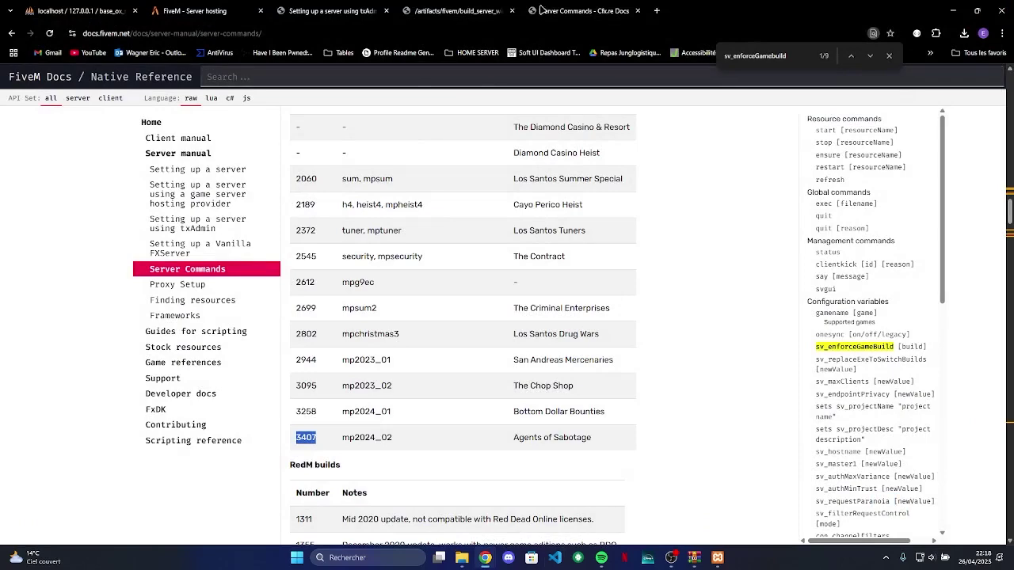
key("ctrl+w")
middle_click(458, 6)
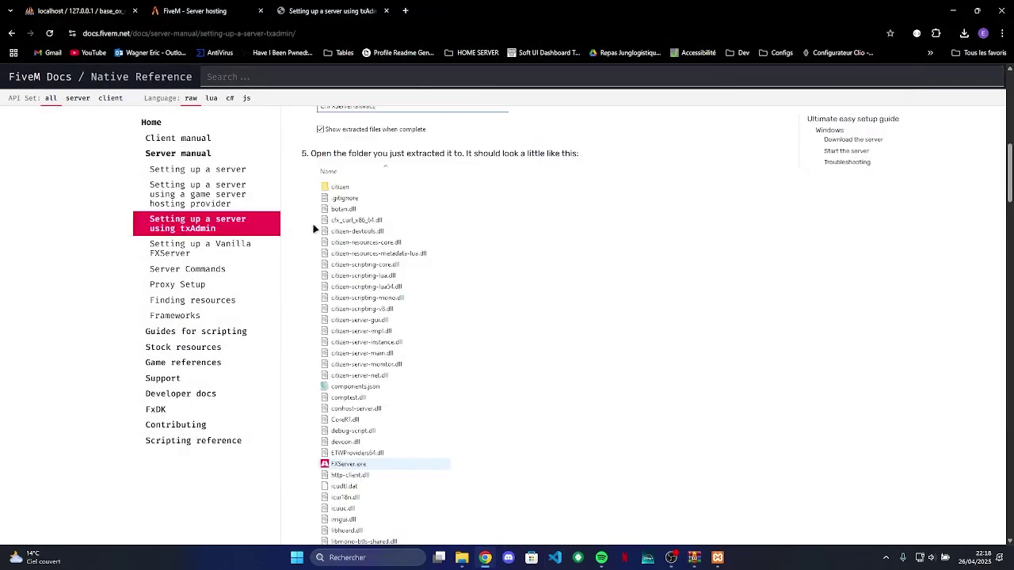
Following the txAdmin setup guide, run FXServer.exe from the Base V4 1.9.4 folder in File Explorer, allowing it despite the SmartScreen block.
scroll(314, 229, "up", 3)
scroll(359, 183, "up", 2)
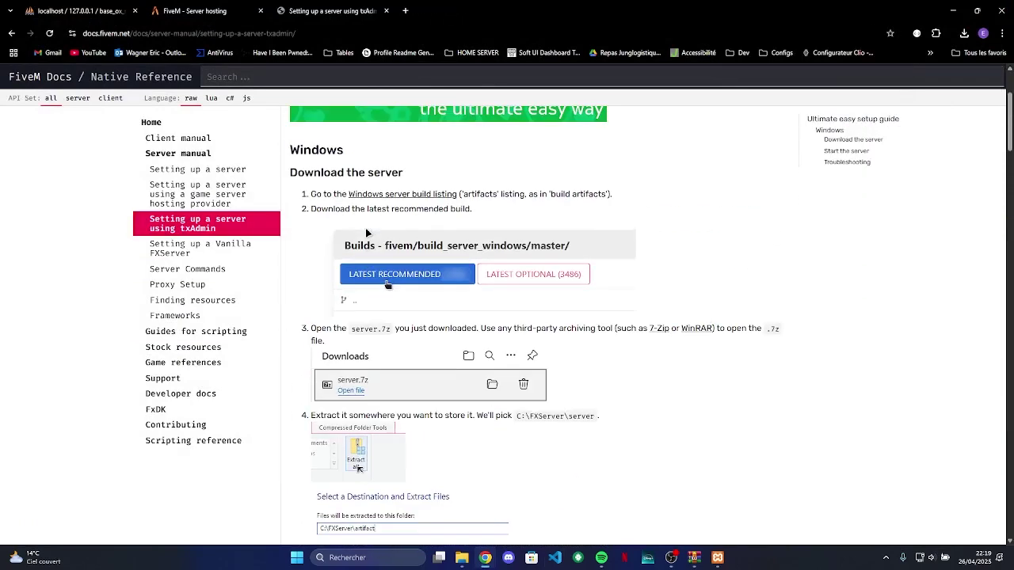
scroll(405, 203, "down", 1)
scroll(369, 397, "down", 8)
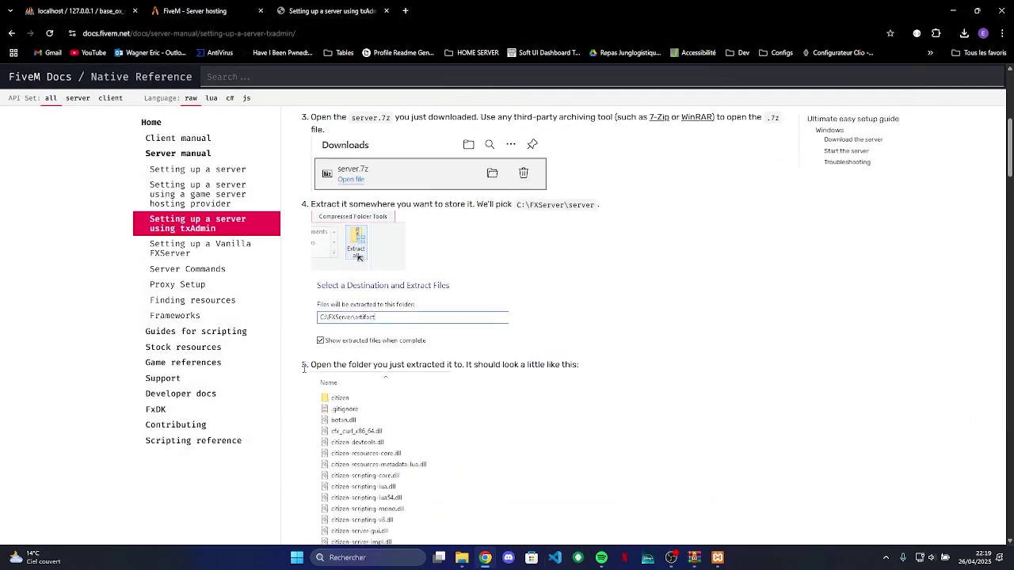
scroll(411, 394, "down", 4)
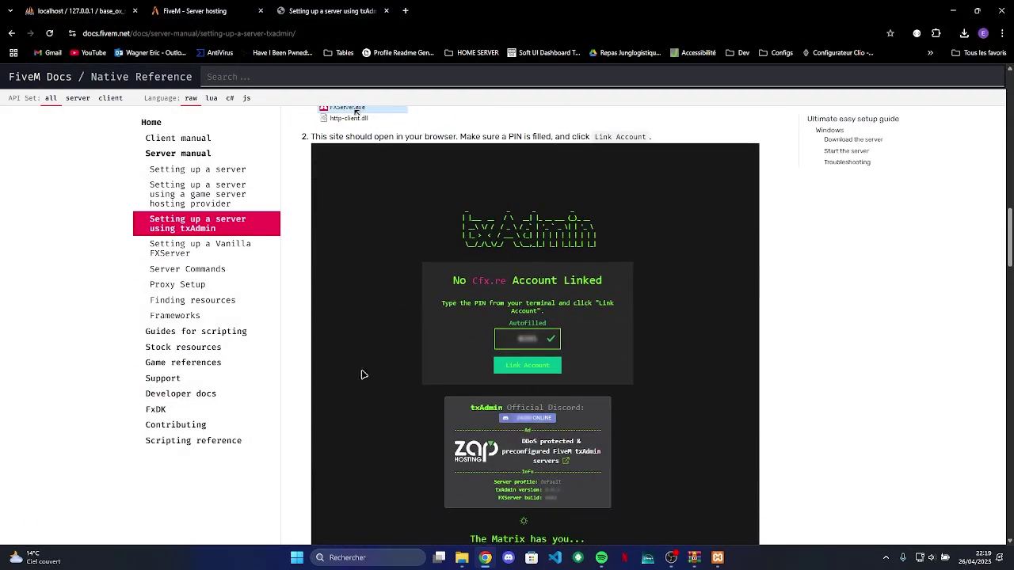
left_click(462, 559)
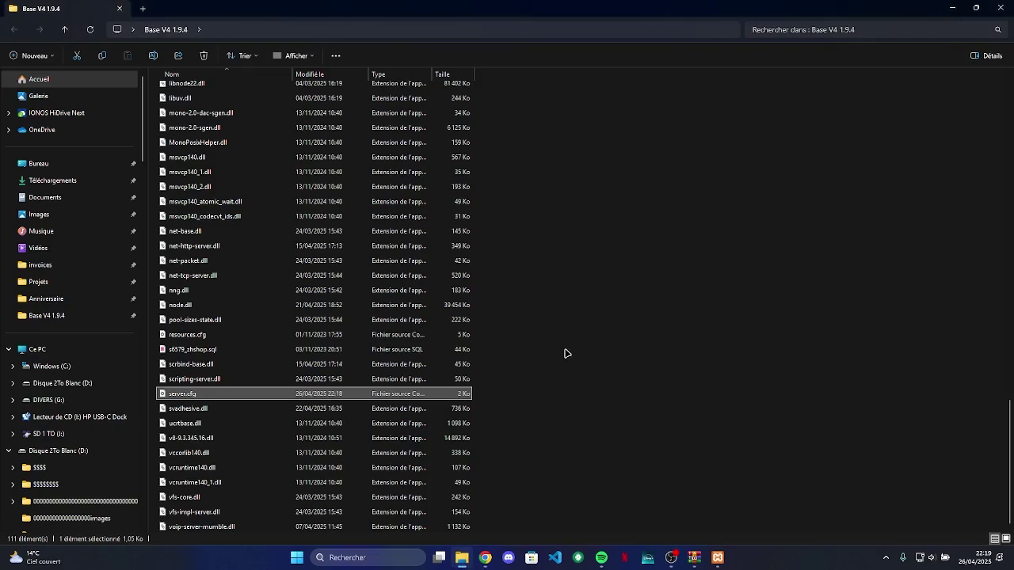
scroll(435, 301, "down", 3)
double_click(233, 281)
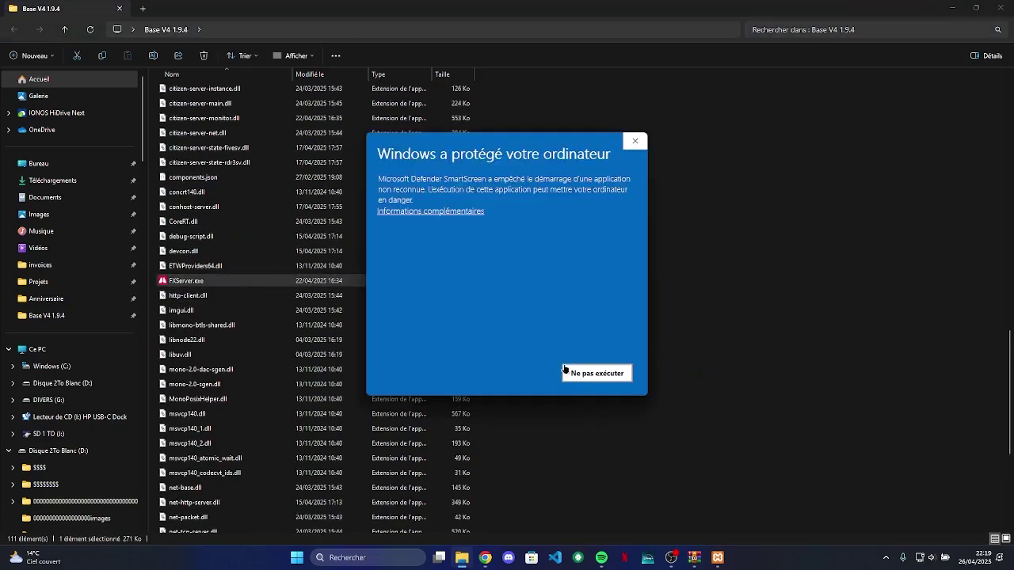
left_click(441, 212)
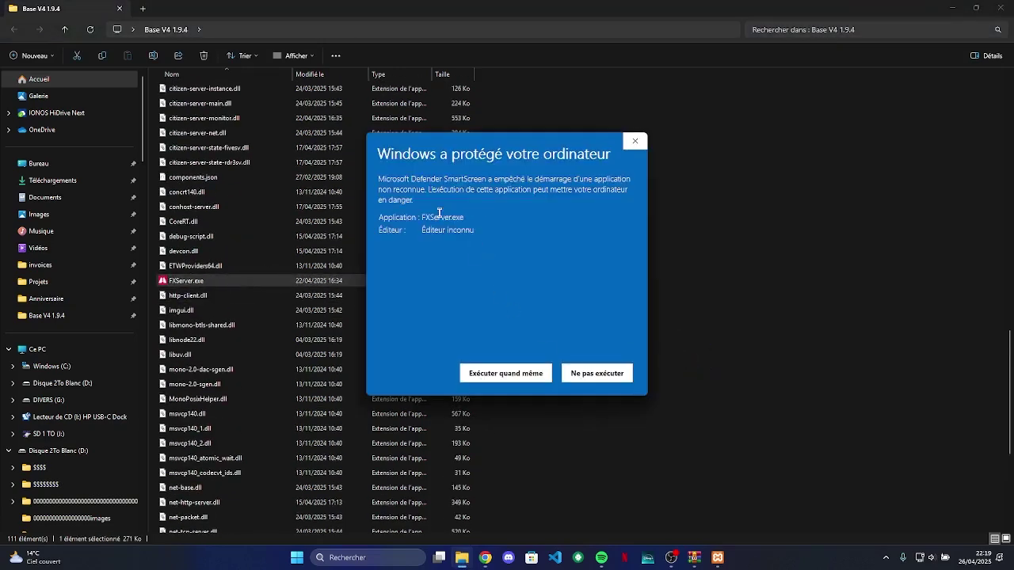
left_click(501, 373)
Switch to Chrome, link the Cfx.re account on the txAdmin page, and authorize txAdmin to access the profile.
key("alt+Tab")
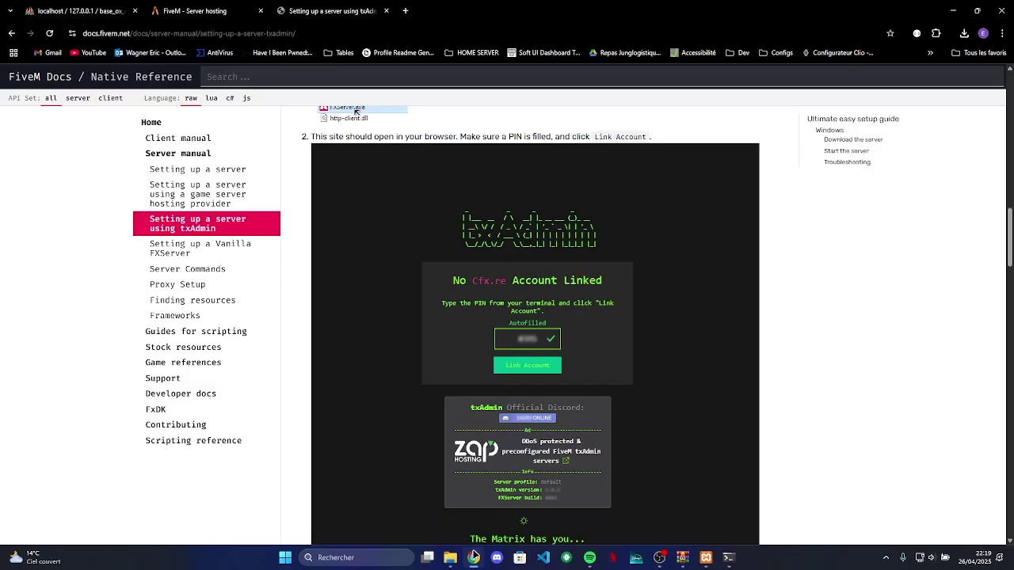
scroll(464, 283, "up", 2)
left_click(454, 364)
left_click(515, 346)
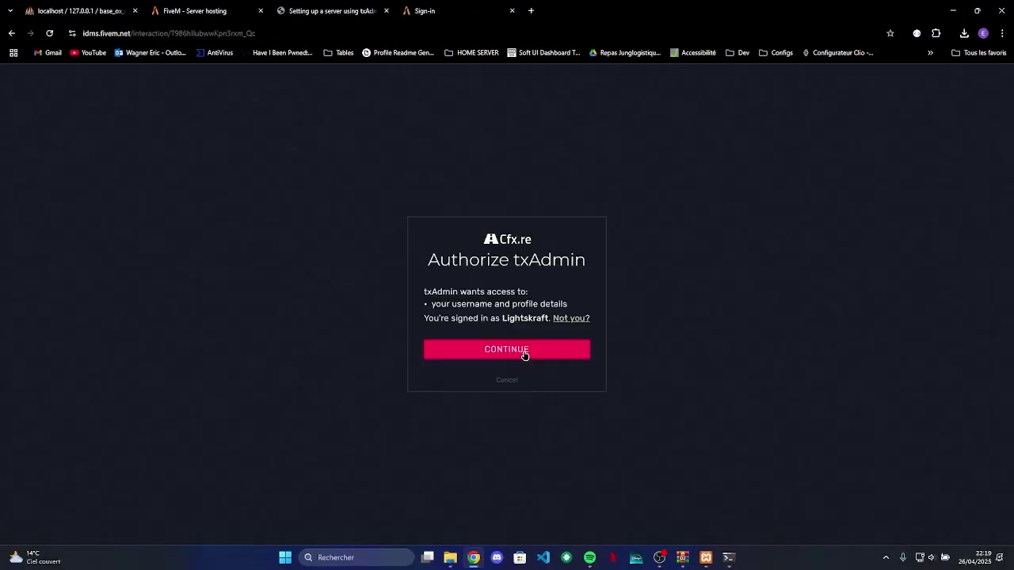
left_click(523, 355)
Accept the Creator PLA and txAdmin License, enter and confirm the backup password, and register the txAdmin account.
left_click(416, 385)
left_click(454, 412)
type("•••••••")
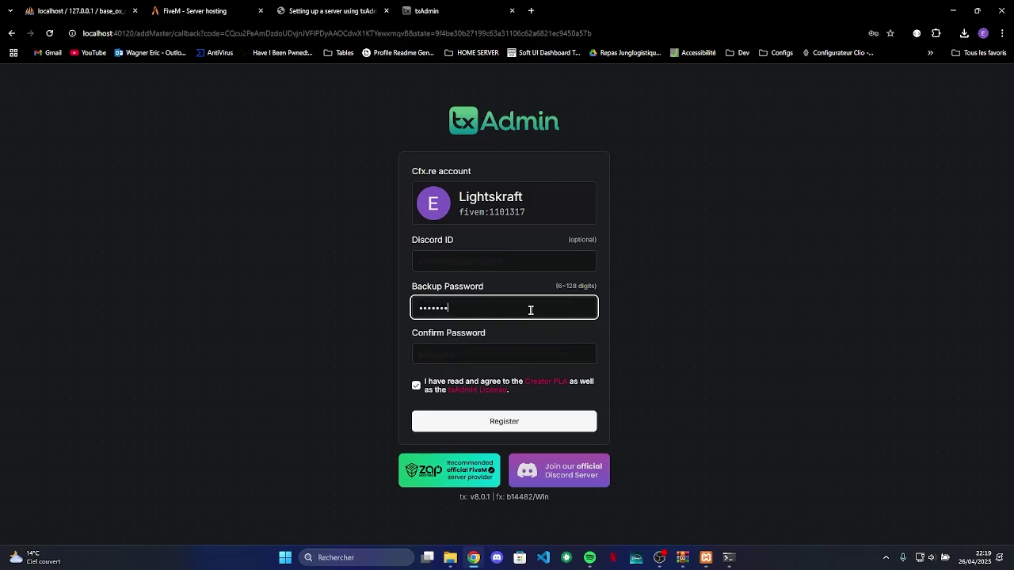
key("Tab")
type("••••••••")
key("Return")
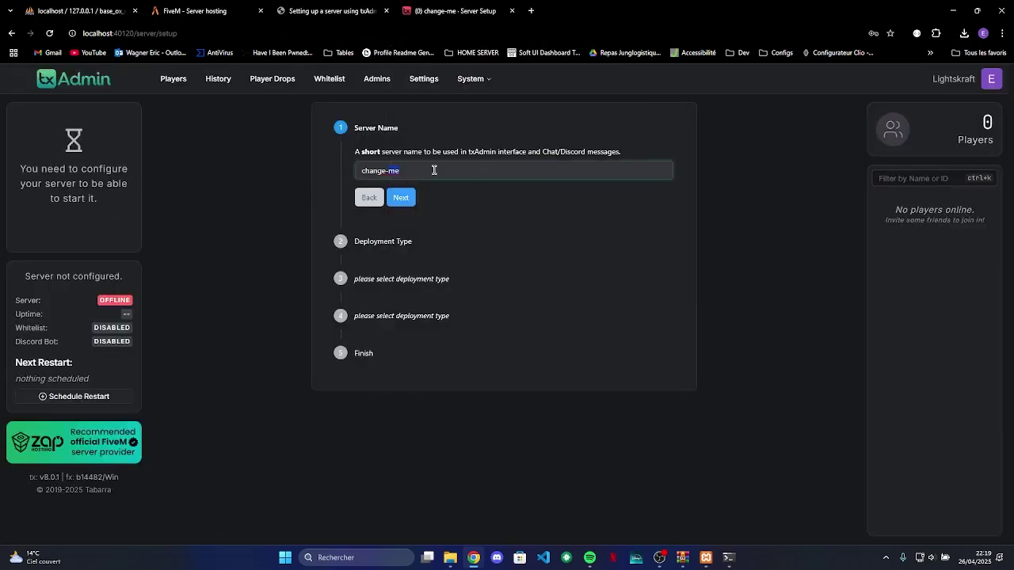
Name the server Base ox realiste and choose Existing Server Data as the deployment type.
left_click_drag(355, 143, 616, 160)
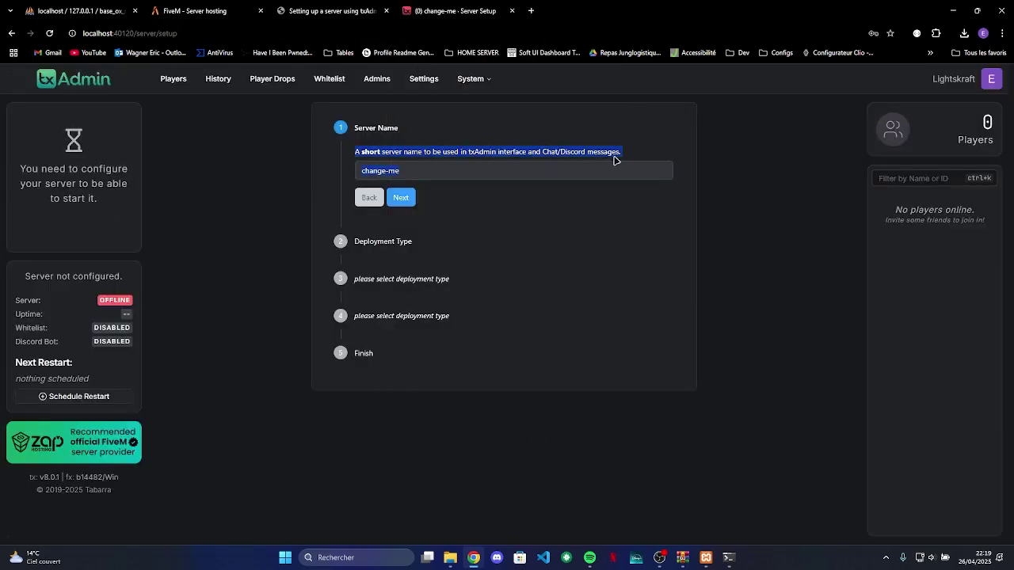
triple_click(550, 167)
key("ctrl+z")
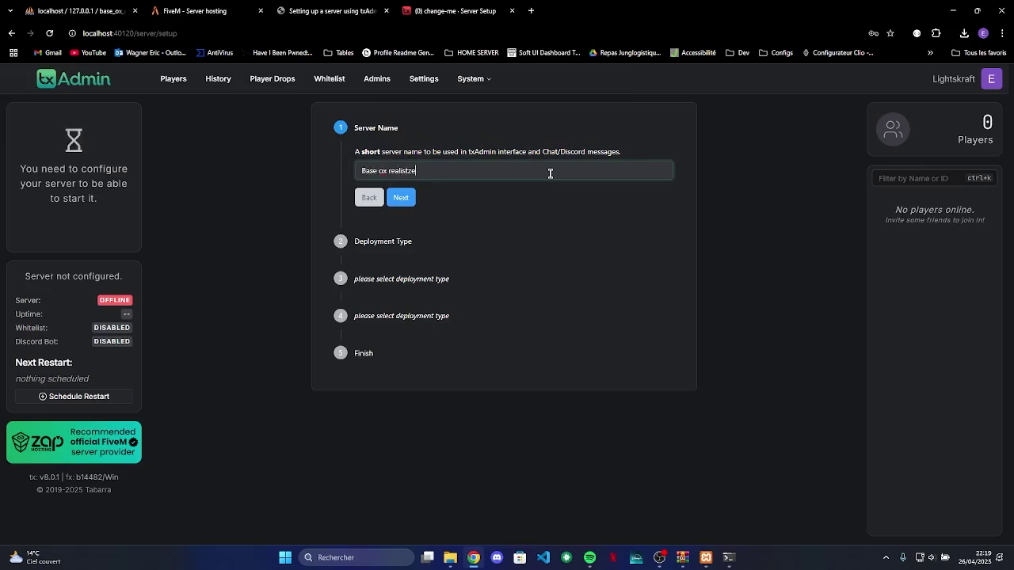
left_click(413, 196)
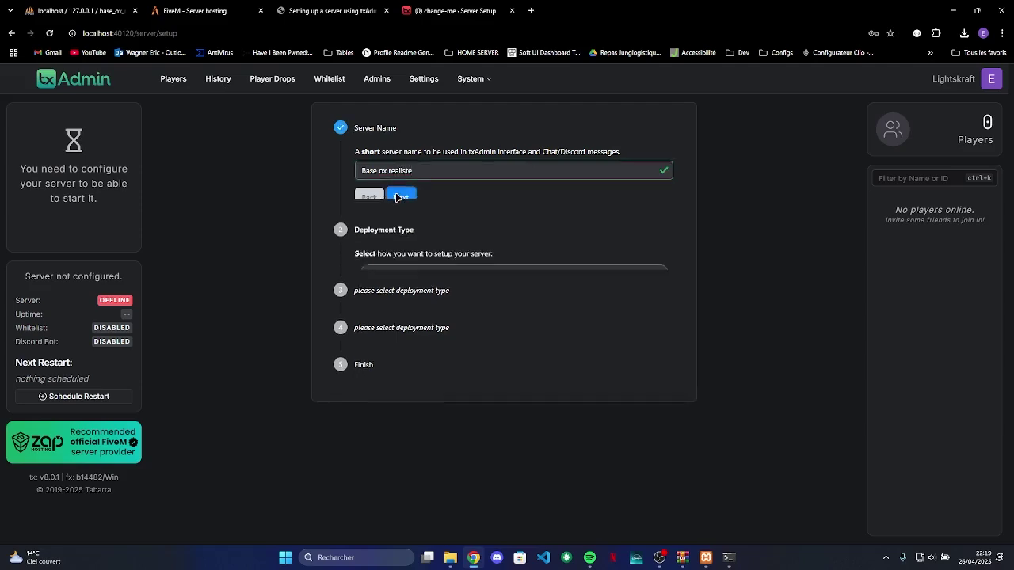
left_click(383, 413)
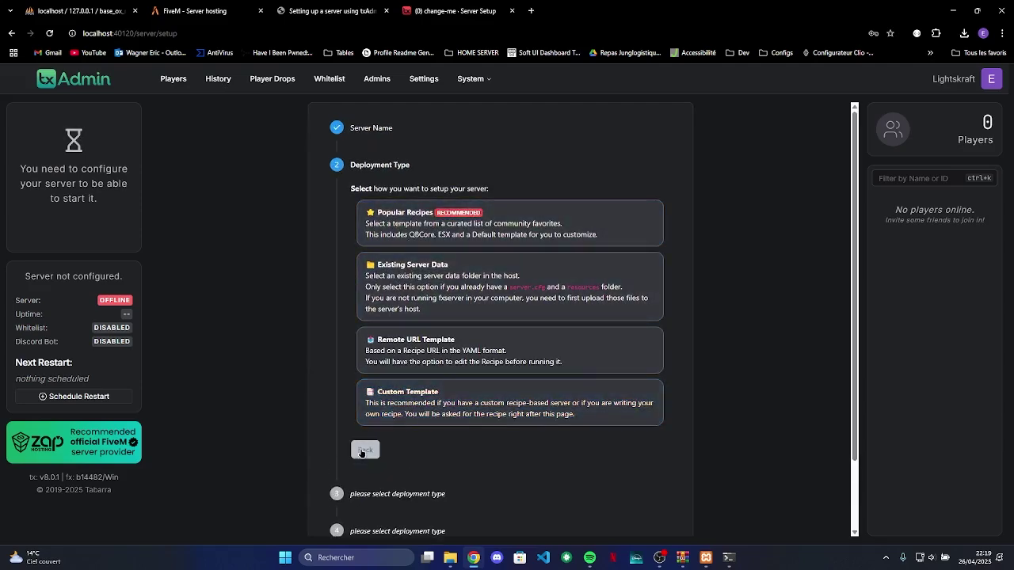
left_click(499, 304)
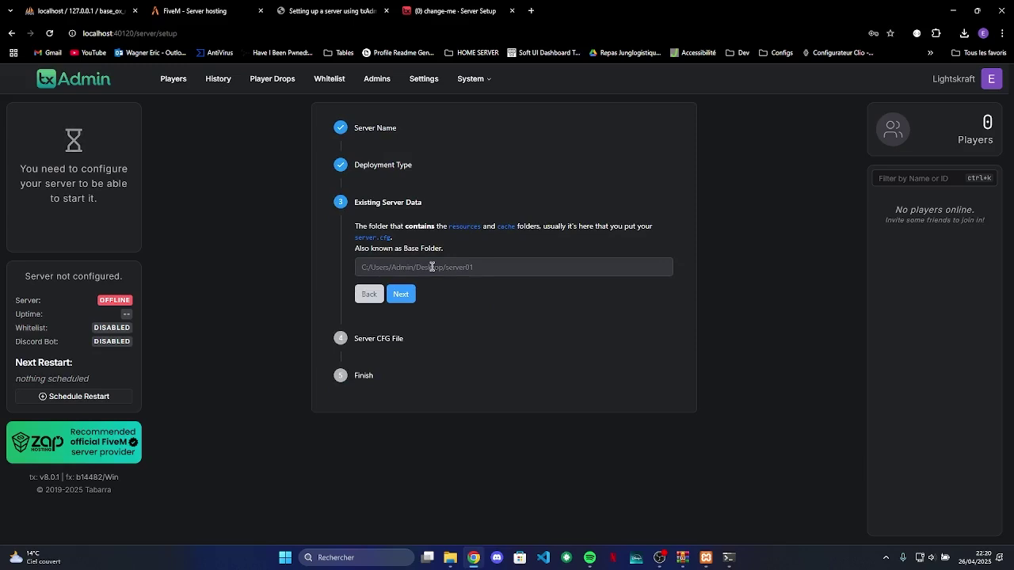
Switch to File Explorer and create a folder named server inside the Base V4 1.9.4 folder.
left_click_drag(399, 226, 594, 226)
left_click(594, 227)
left_click_drag(503, 225, 658, 234)
left_click(657, 232)
mouse_move(453, 561)
left_click(453, 515)
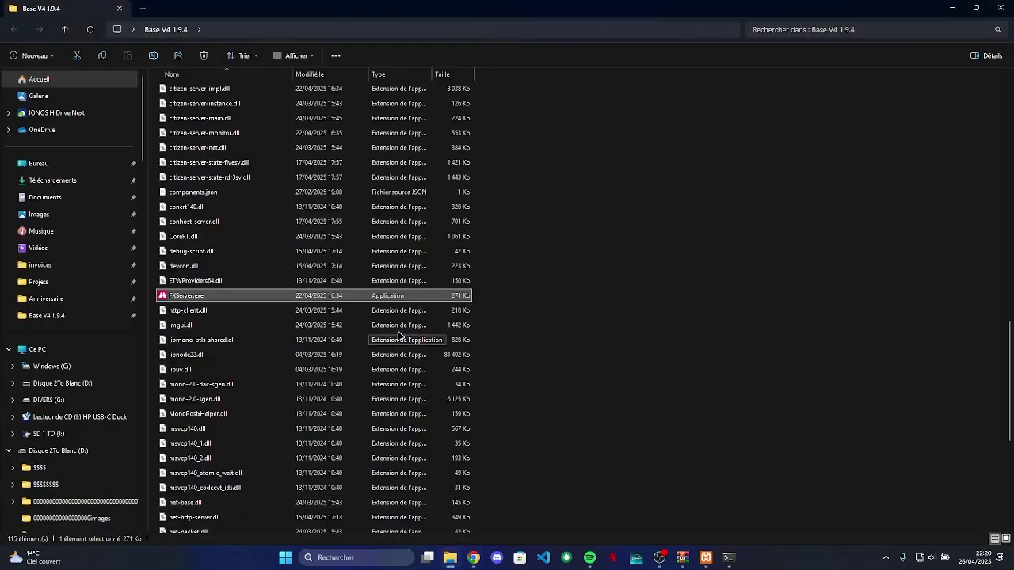
scroll(554, 309, "down", 8)
scroll(549, 305, "up", 18)
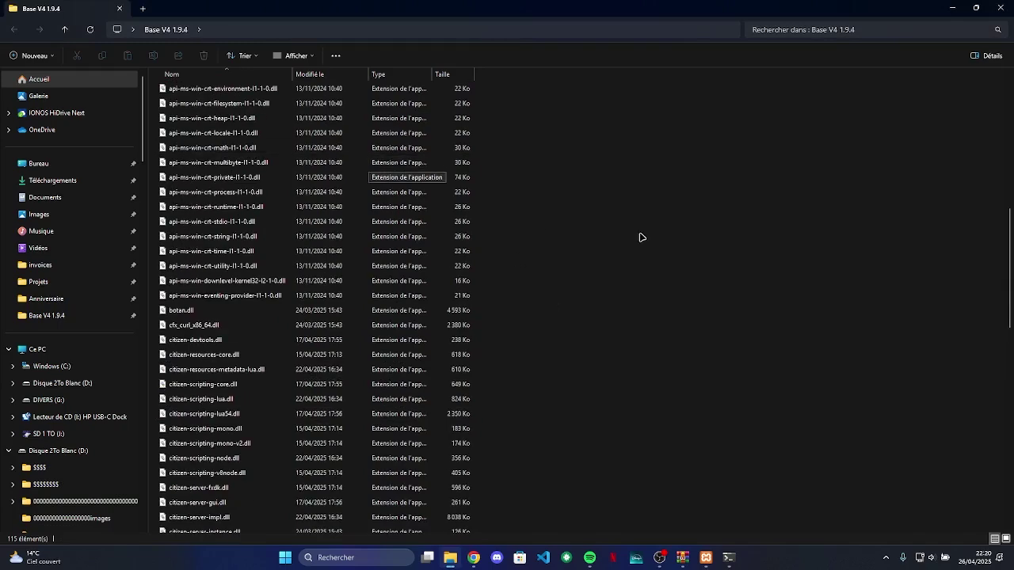
scroll(646, 234, "up", 10)
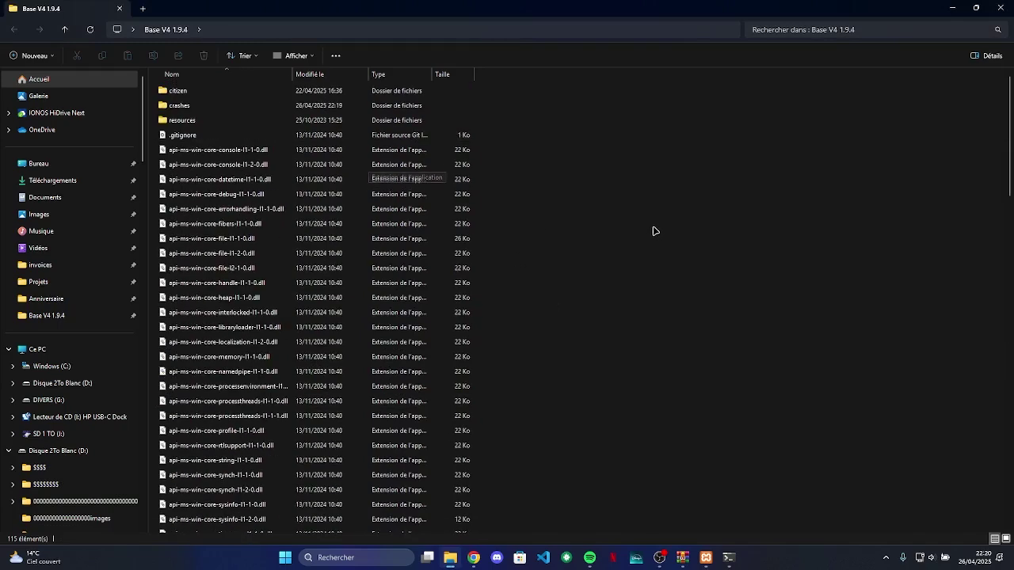
left_click(32, 55)
left_click(40, 81)
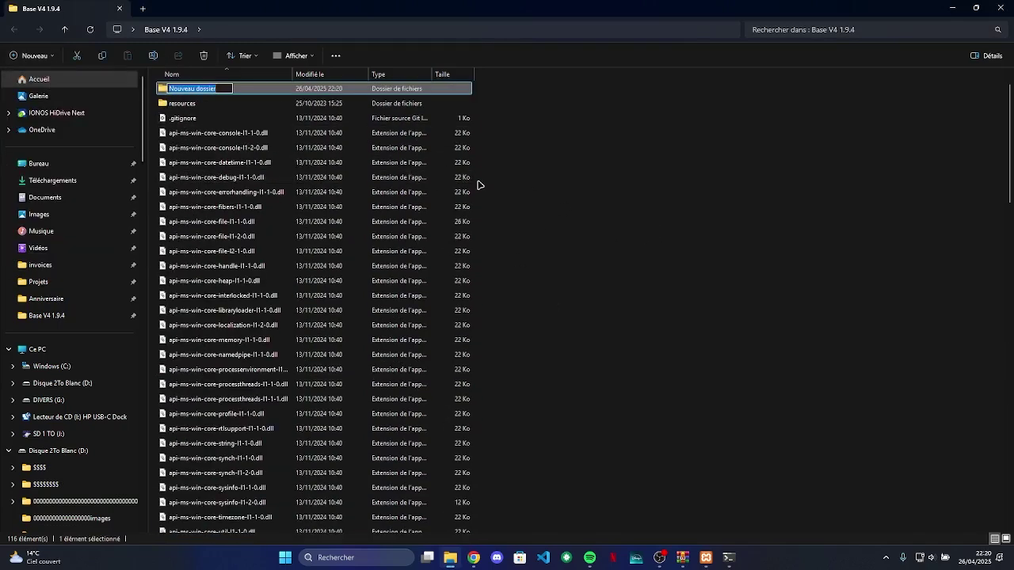
type("server")
key("Return")
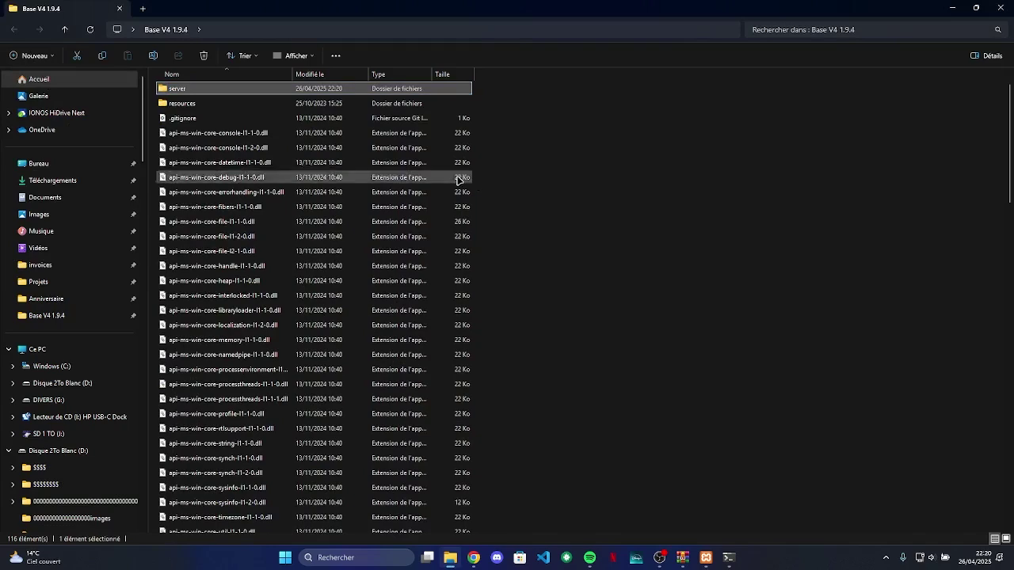
Move the resources folder, resources.cfg, s6579_zhshop.sql and server.cfg into the server folder.
scroll(256, 229, "down", 18)
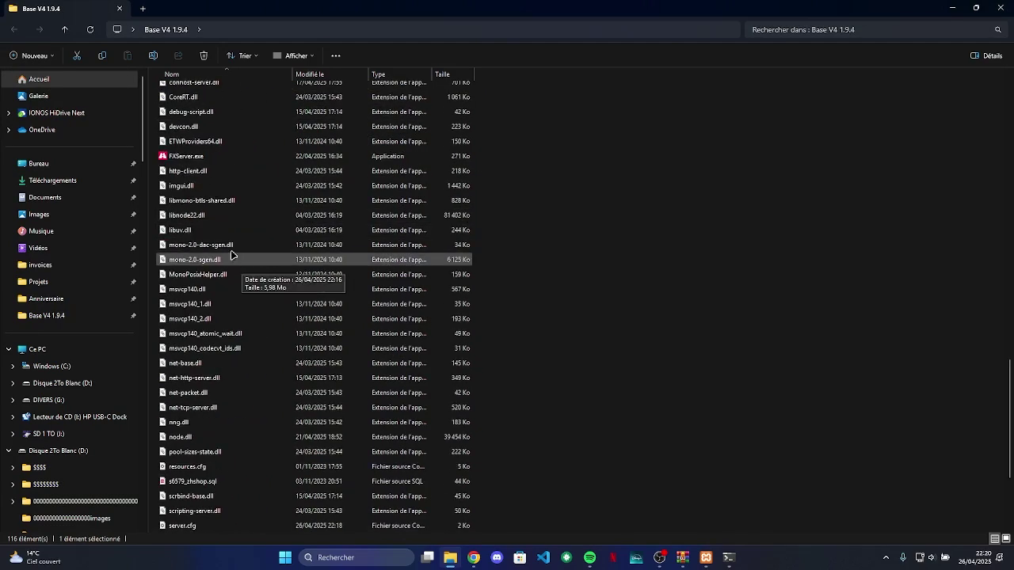
left_click(185, 349)
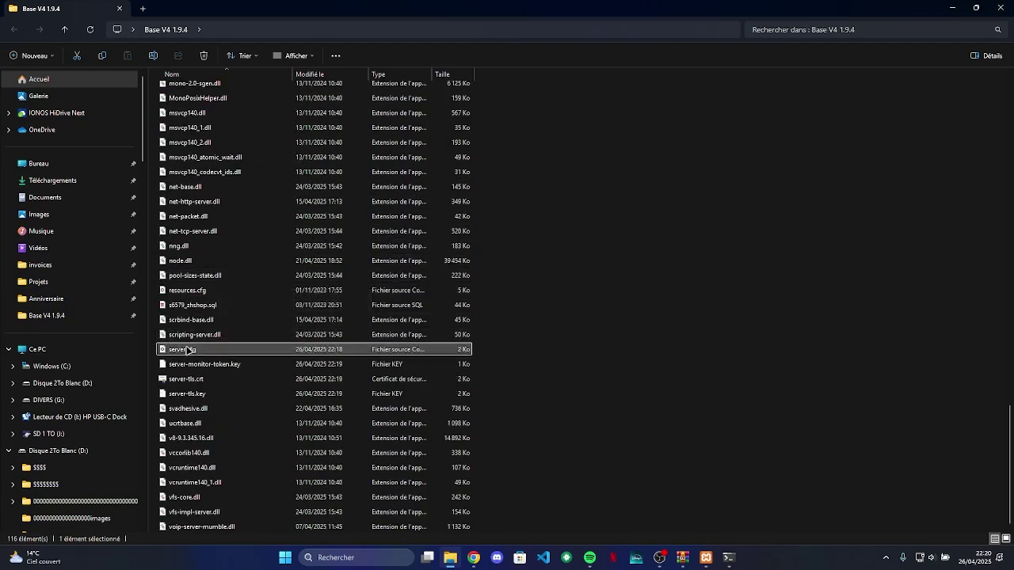
left_click(187, 293, "ctrl")
left_click(187, 305, "ctrl")
left_click(303, 261, "ctrl")
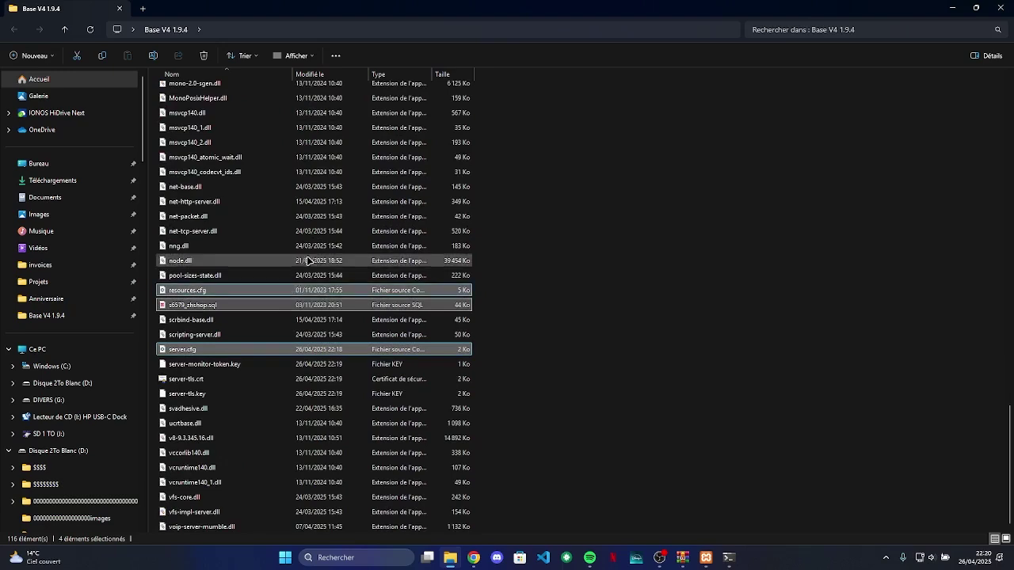
scroll(314, 246, "up", 15)
scroll(315, 246, "up", 3)
left_click_drag(226, 238, 198, 125)
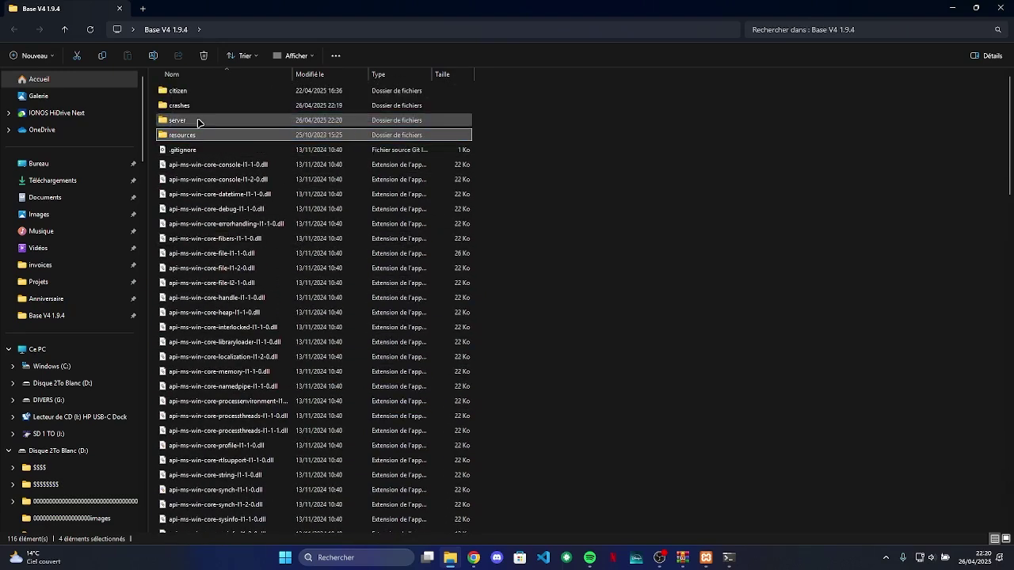
Open the server folder, check the moved files, and copy the folder's full path.
double_click(306, 120)
left_click_drag(237, 181, 242, 85)
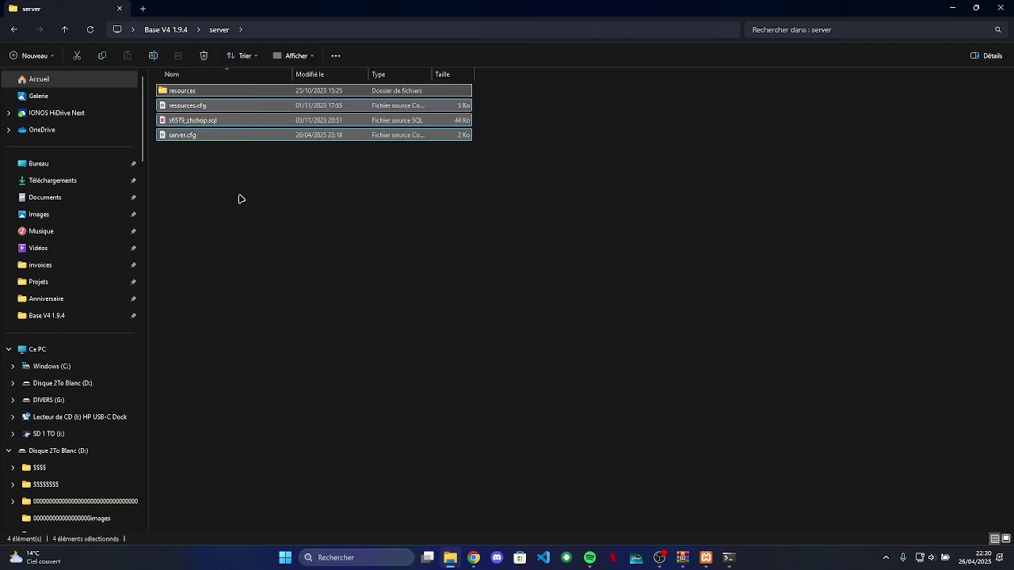
left_click(240, 197)
left_click(287, 30)
left_click(305, 30)
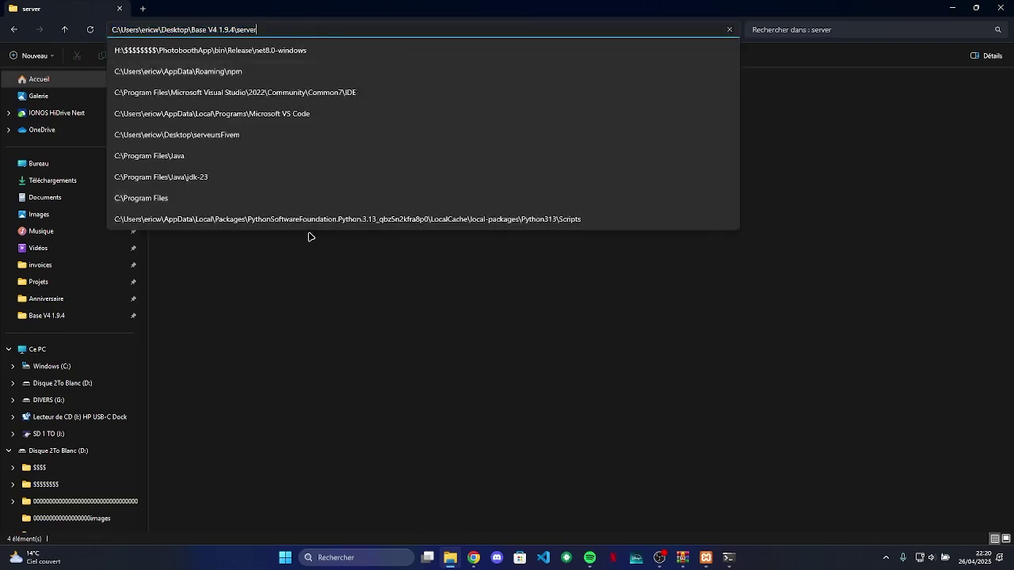
key("ctrl+a")
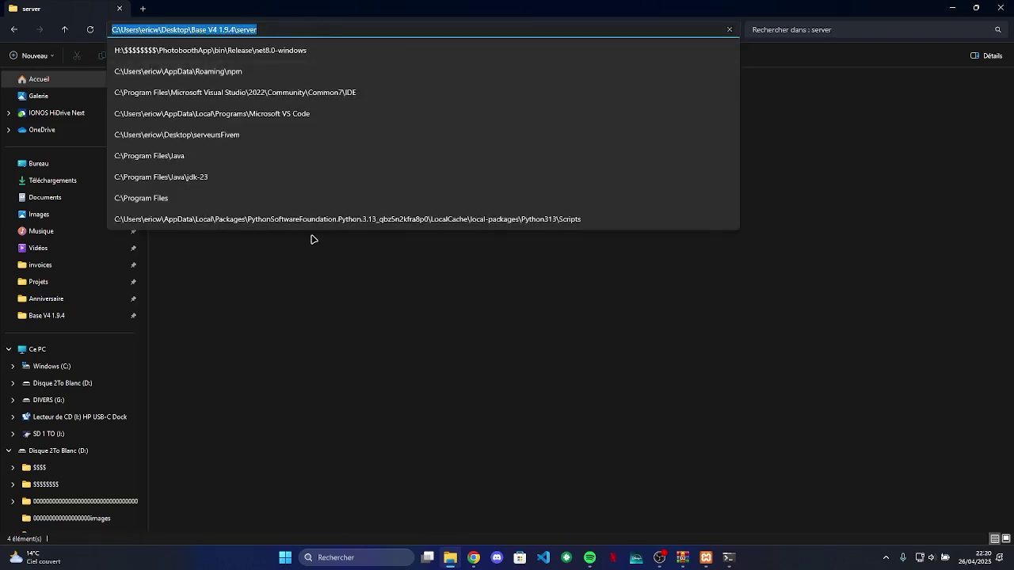
key("ctrl+c")
Switch back to txAdmin in Chrome and submit the copied server folder path as the existing server data folder.
key("alt+Tab")
left_click(468, 267)
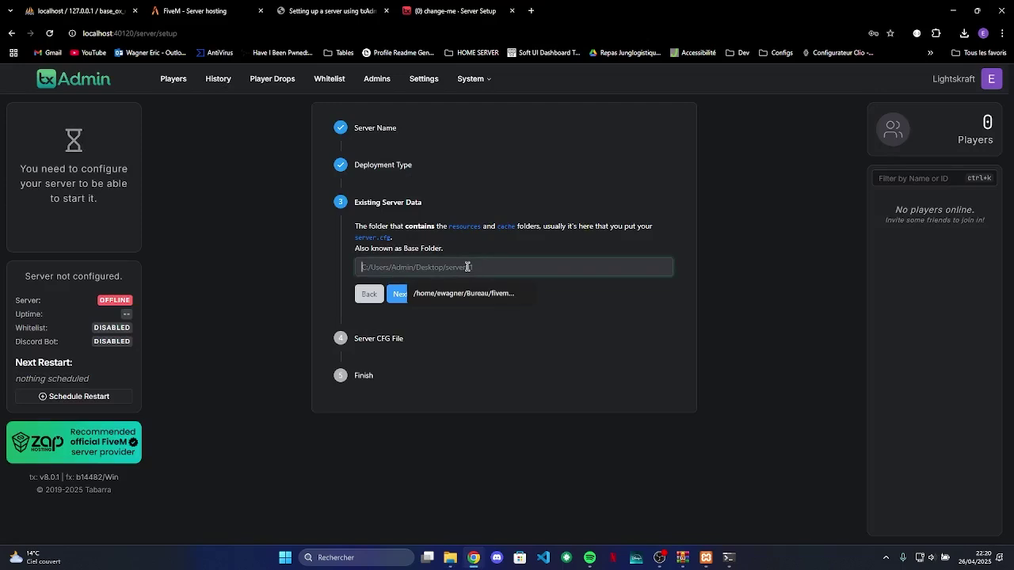
key("ctrl+v")
left_click(401, 294)
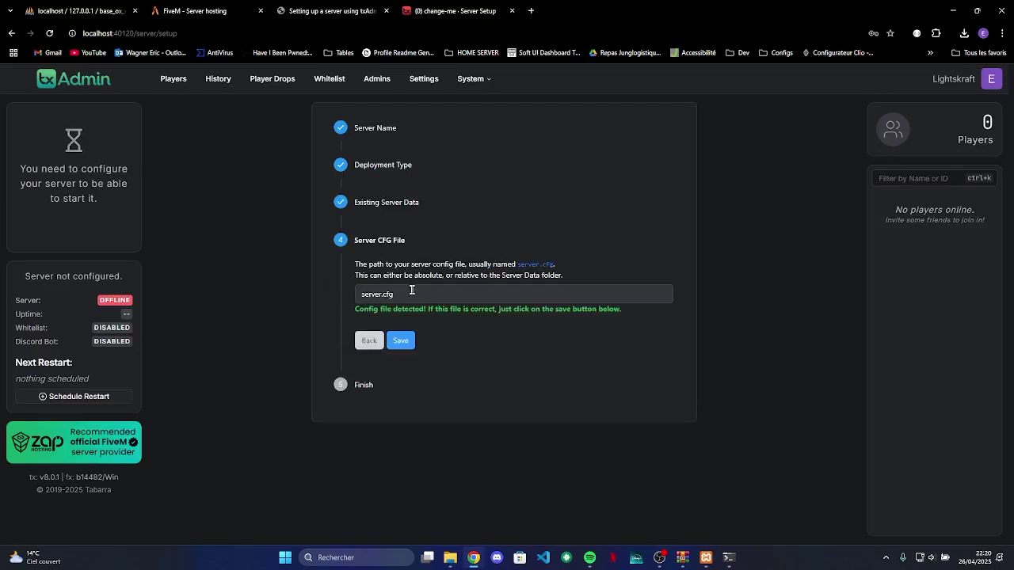
Save server.cfg as the server's CFG file, start the server, and check the database connection line in the Live Console.
triple_click(377, 291)
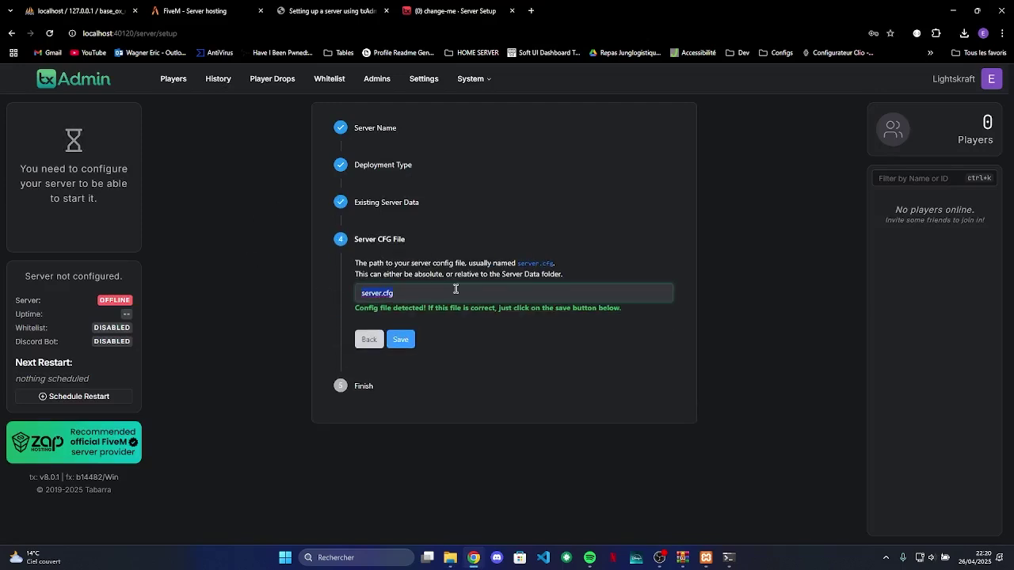
left_click_drag(370, 307, 474, 309)
left_click(400, 339)
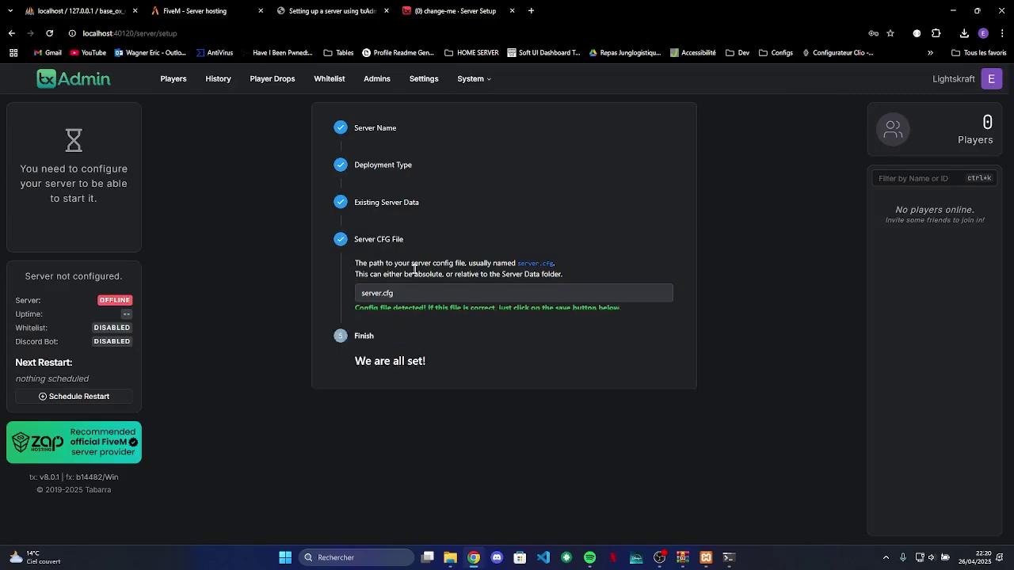
left_click(395, 330)
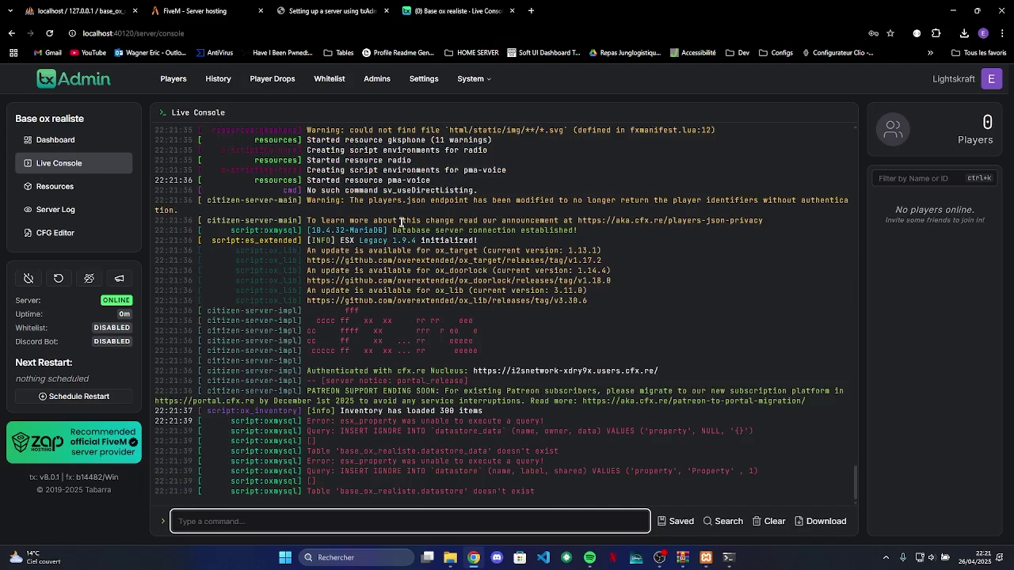
left_click_drag(395, 226, 538, 229)
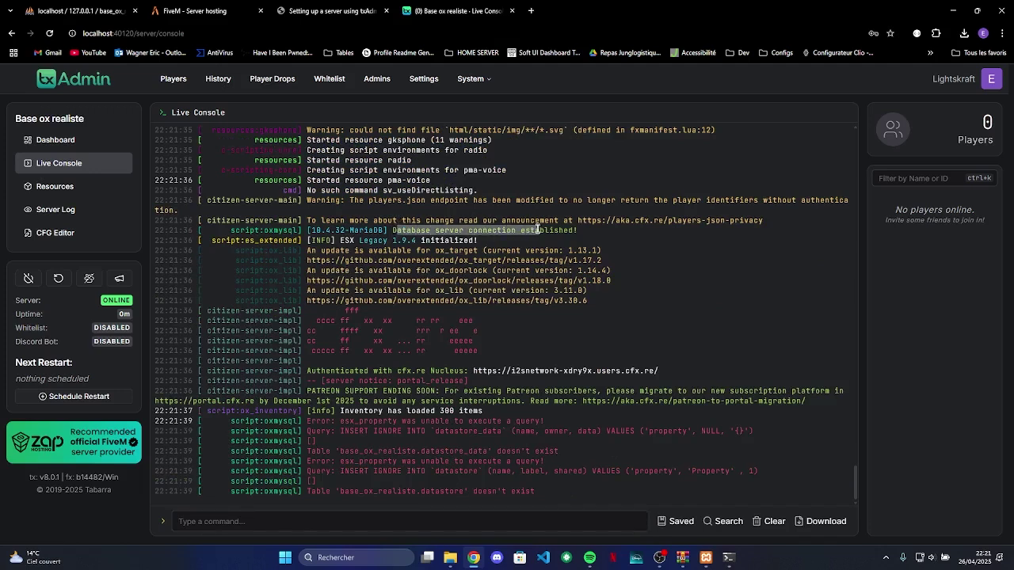
Launch FiveM, try to connect to the local server, and accept the restart to game version 3407.
left_click(582, 227)
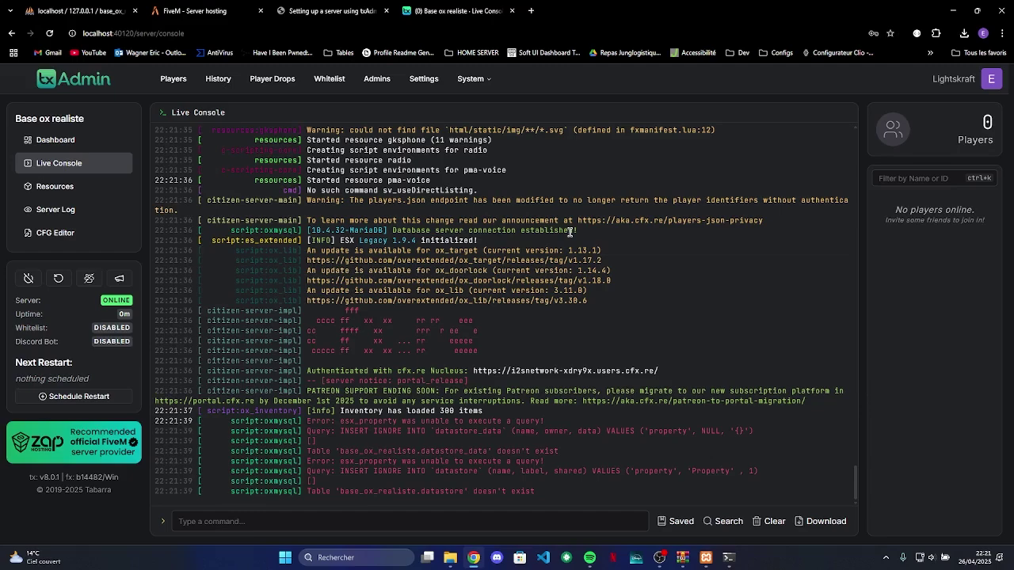
key("super")
type("s")
key("Escape")
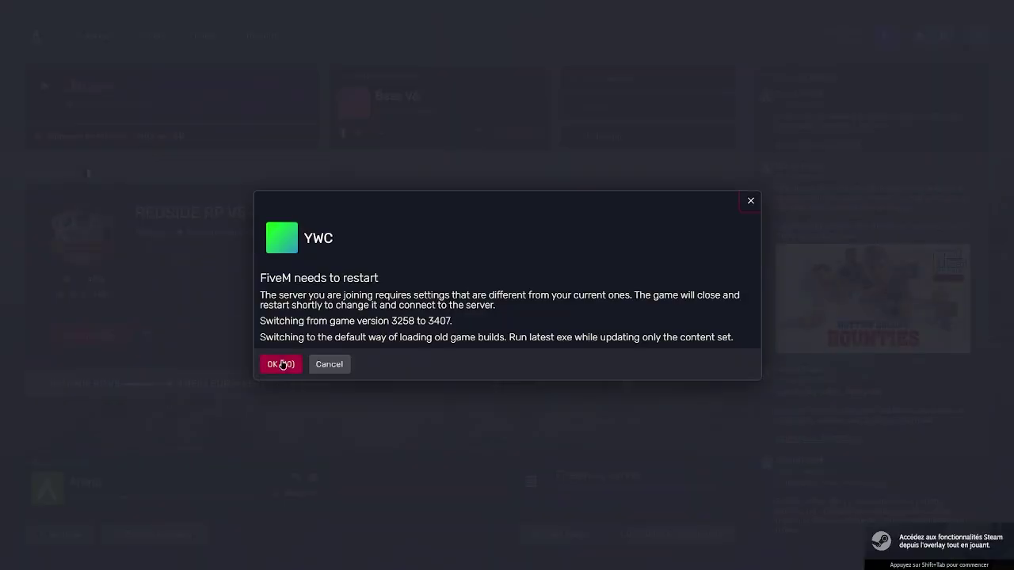
left_click(281, 364)
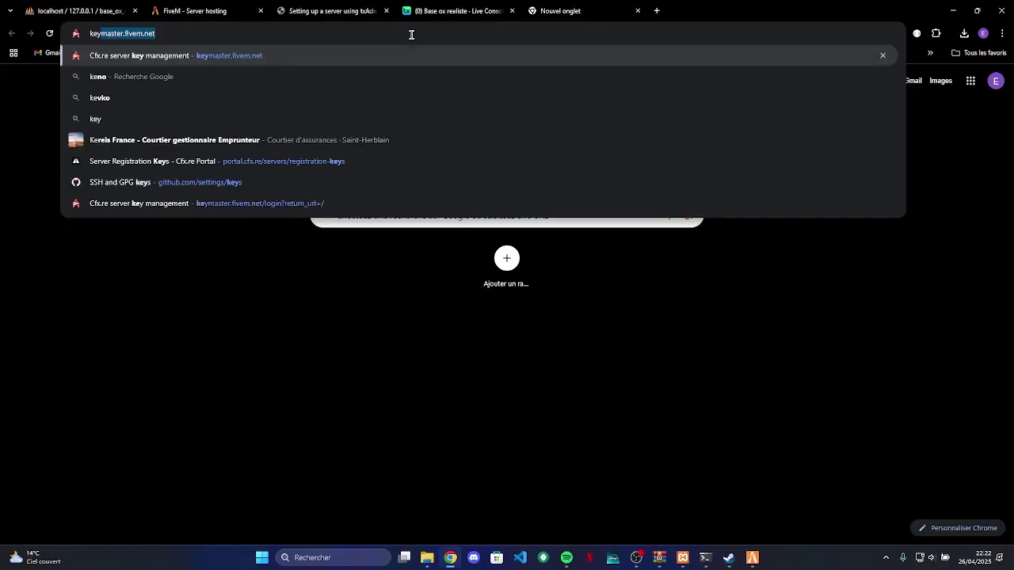
Open the Server Registration Keys page of the Cfx.re Portal in Chrome and sign in with the Cfx.re account.
type("finder")
key("Down")
key("Down")
key("Down")
key("Down")
key("Down")
key("Return")
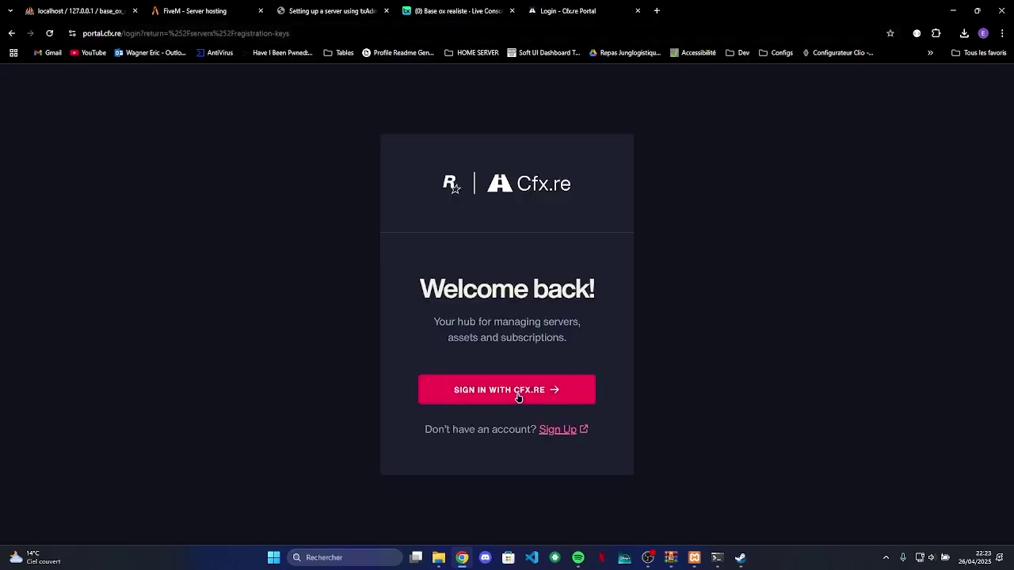
left_click(513, 389)
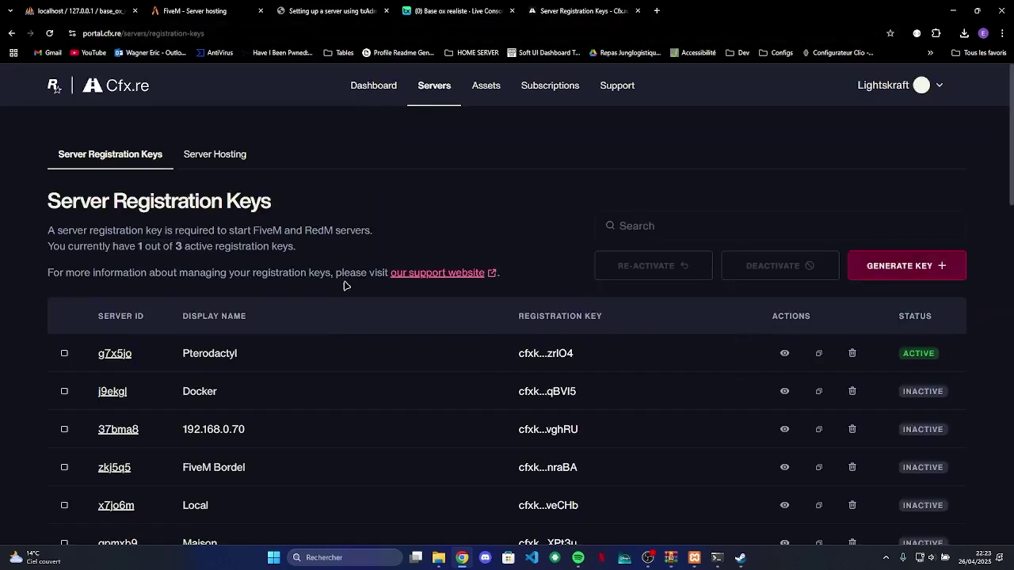
Generate a new server registration key with the display name LocalHost.
left_click(902, 265)
left_click(434, 325)
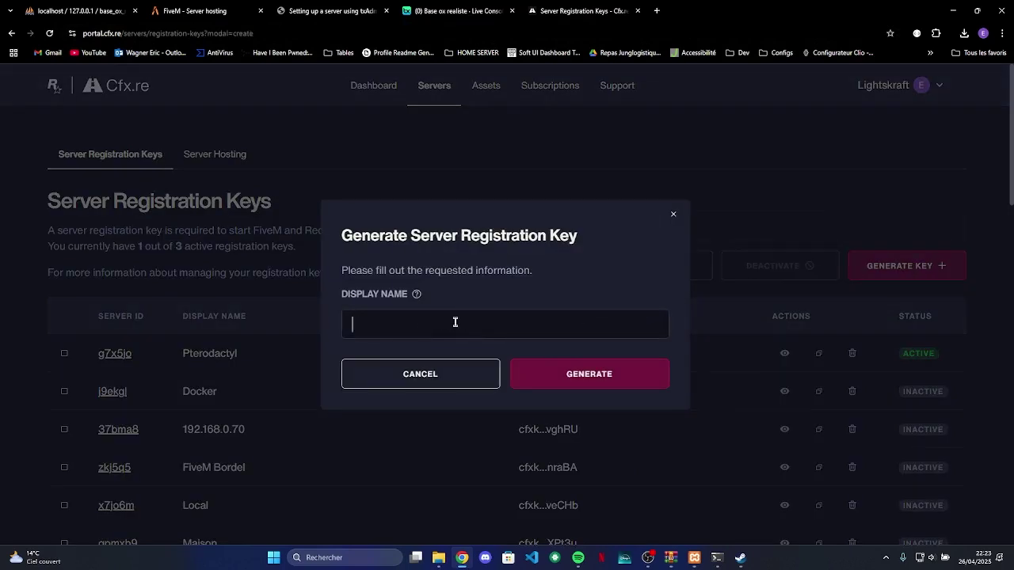
type("LocalHost")
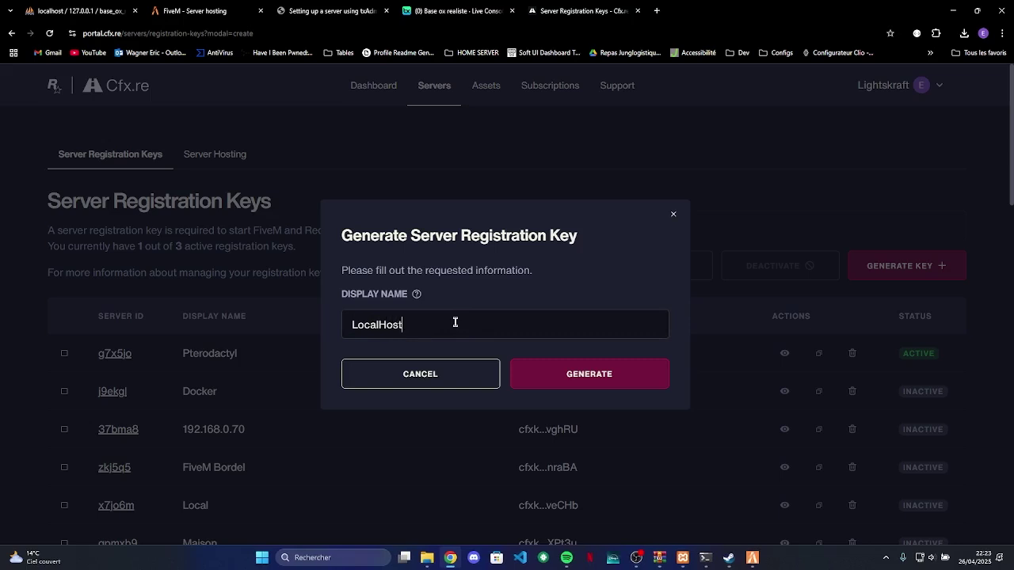
key("Return")
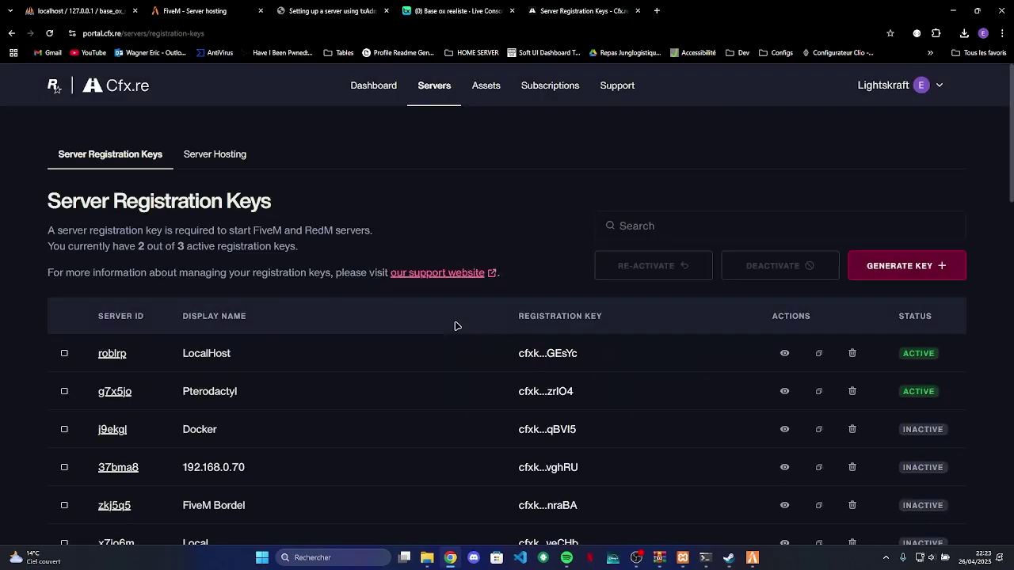
Open the details of the LocalHost entry, copy its registration key, and close the details.
left_click(115, 354)
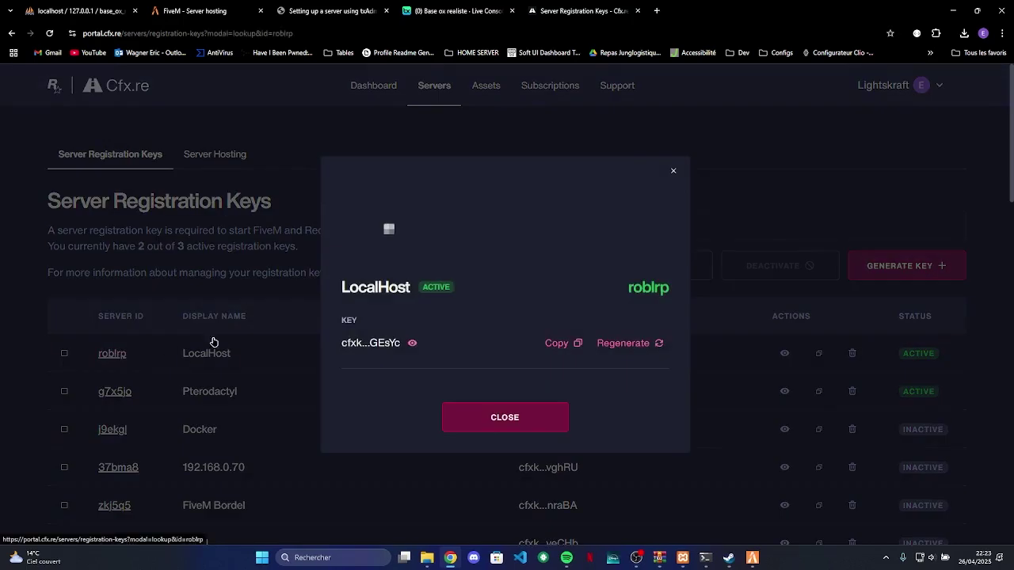
left_click(558, 339)
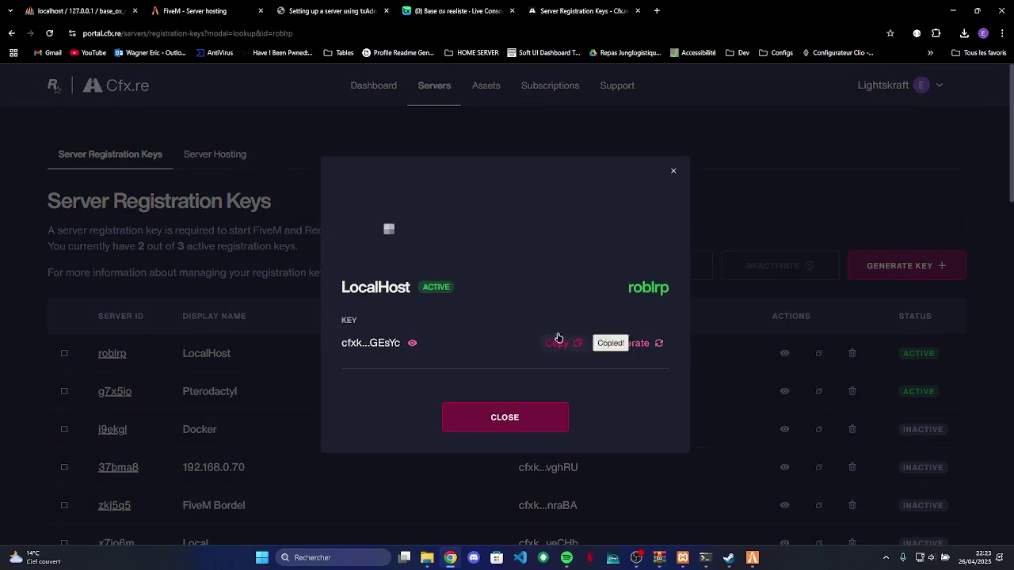
left_click(675, 196)
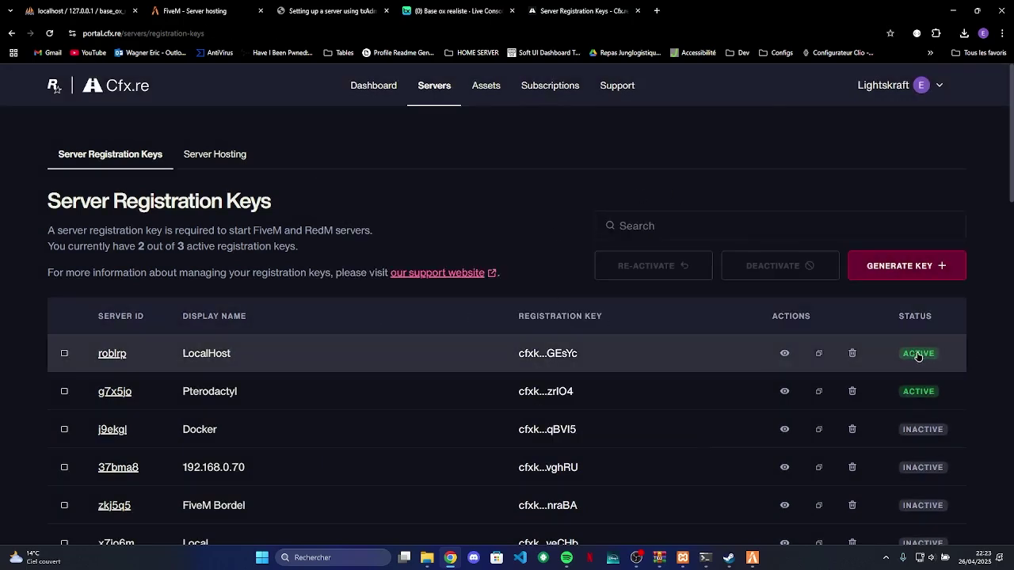
Return to txAdmin and open server.cfg in the CFG Editor at the steam_webApiKey and sv_licenseKey lines.
left_click(750, 564)
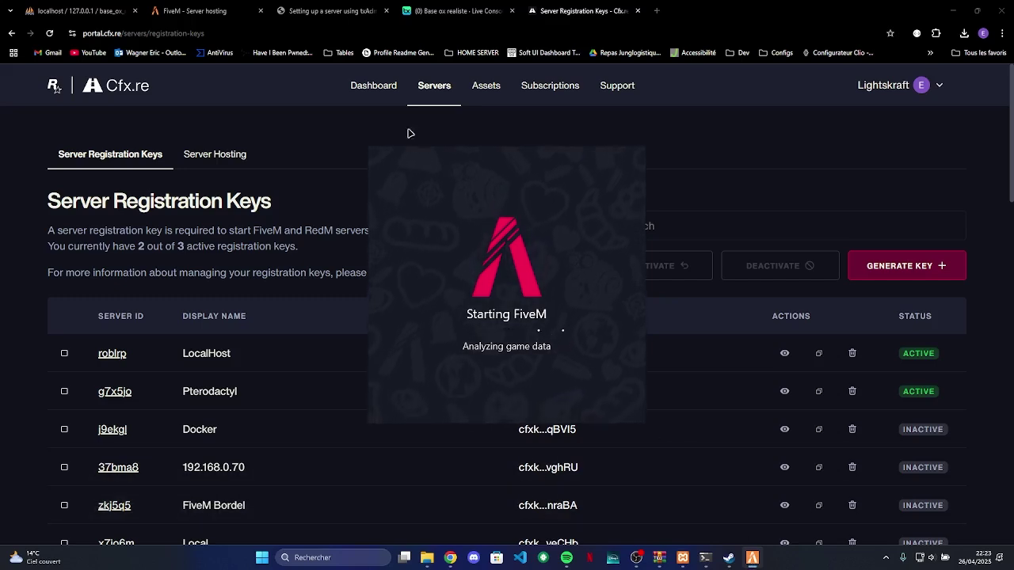
left_click(456, 11)
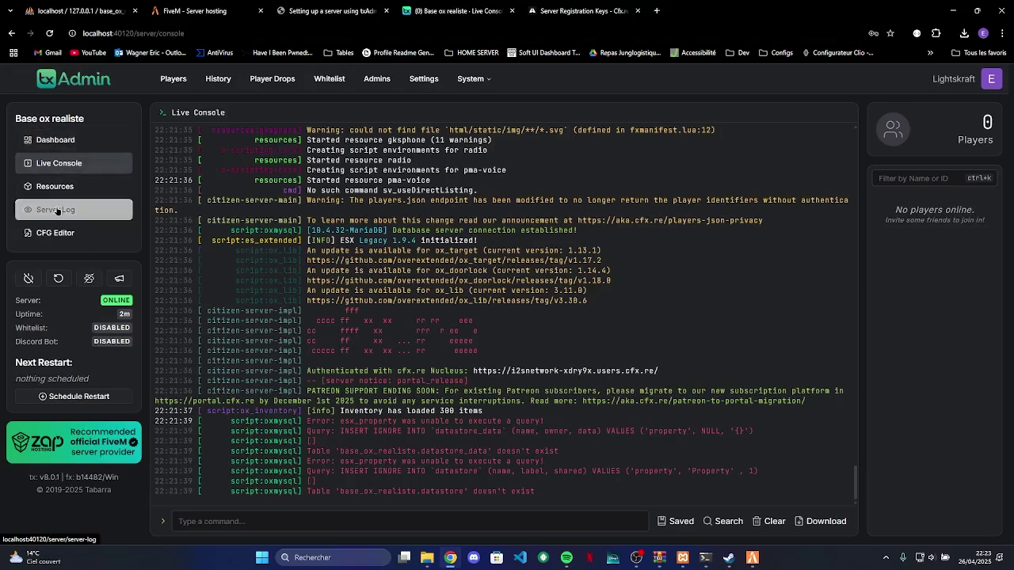
left_click(55, 233)
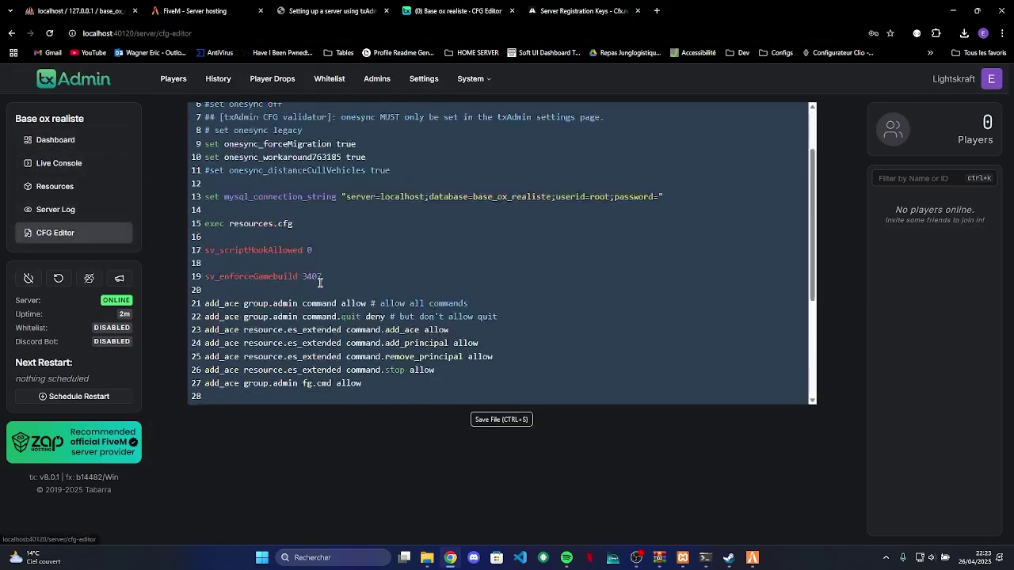
scroll(320, 282, "down", 3)
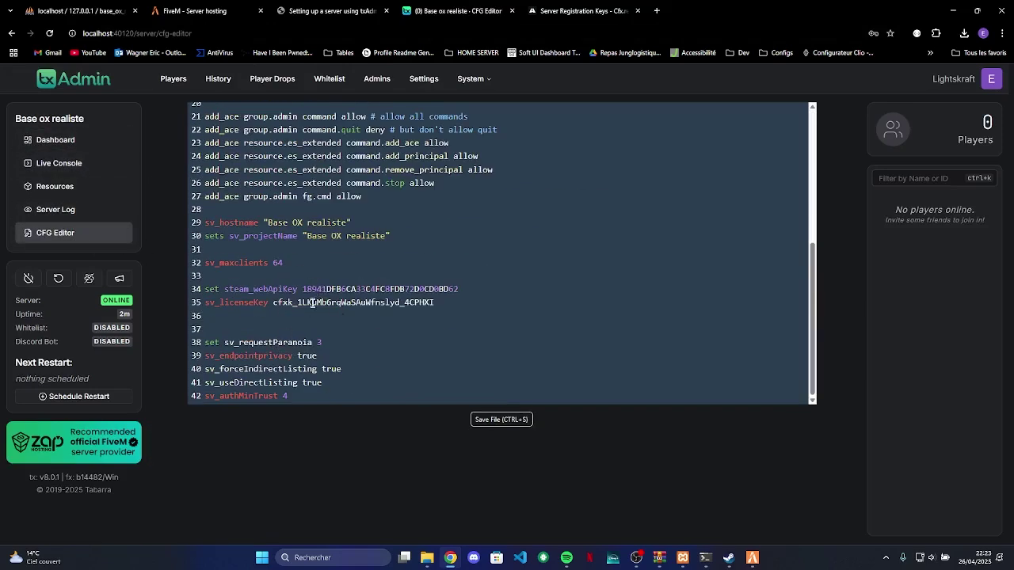
left_click(410, 302)
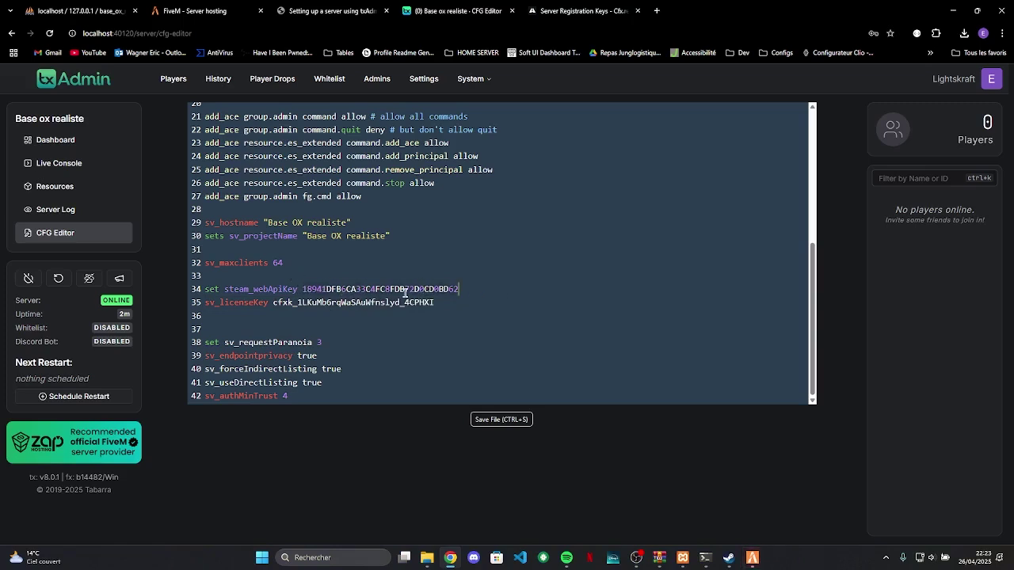
Switch to FiveM, read the error details of the failed connection, and quit FiveM to the desktop.
key("alt+Tab")
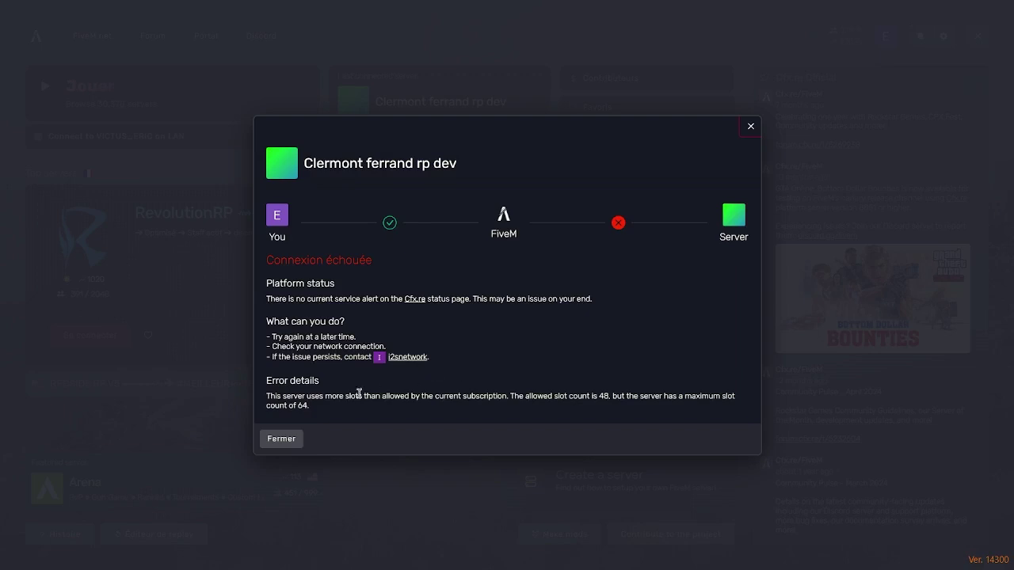
left_click_drag(273, 398, 496, 393)
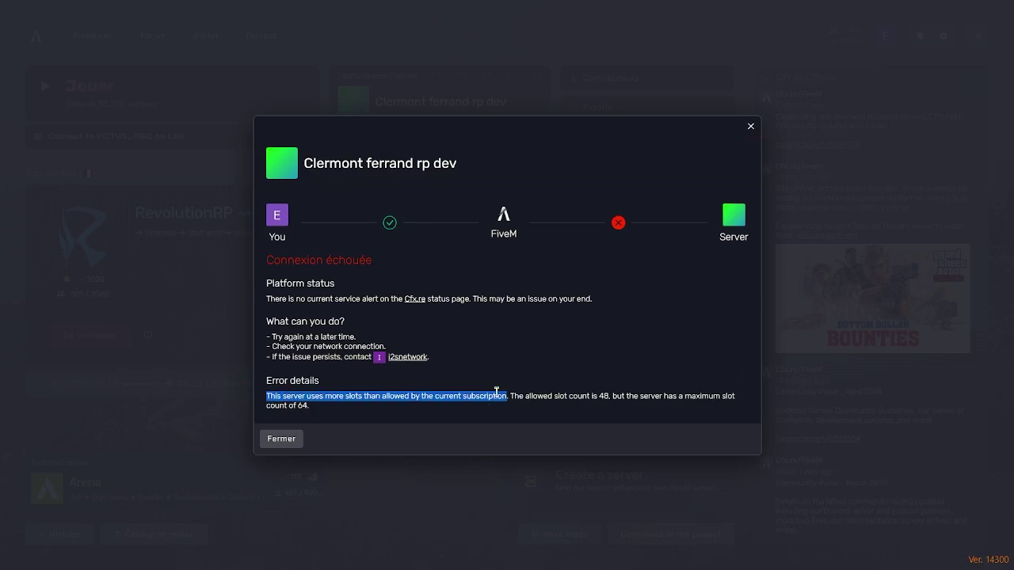
left_click(495, 394)
left_click(281, 439)
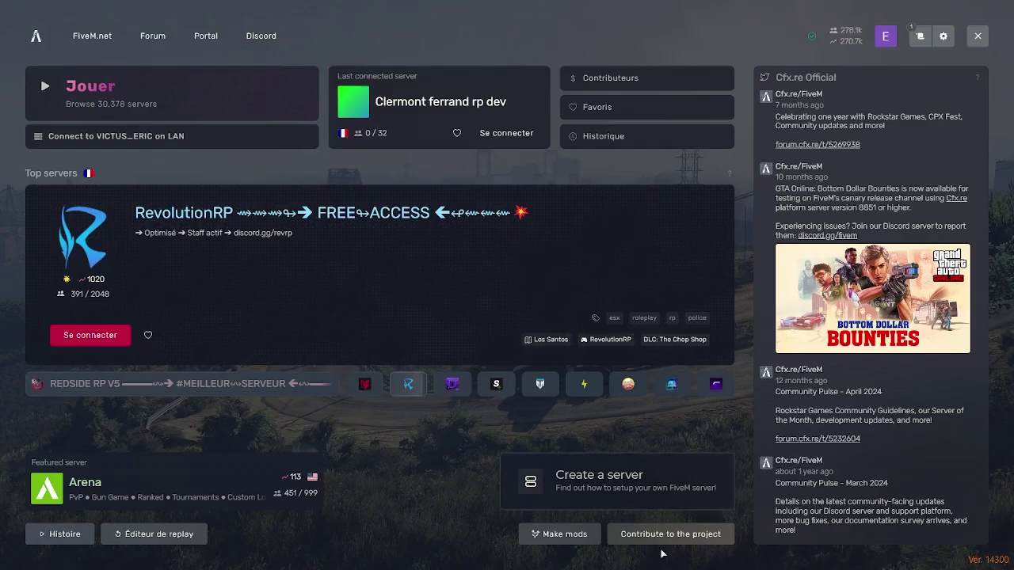
left_click(977, 35)
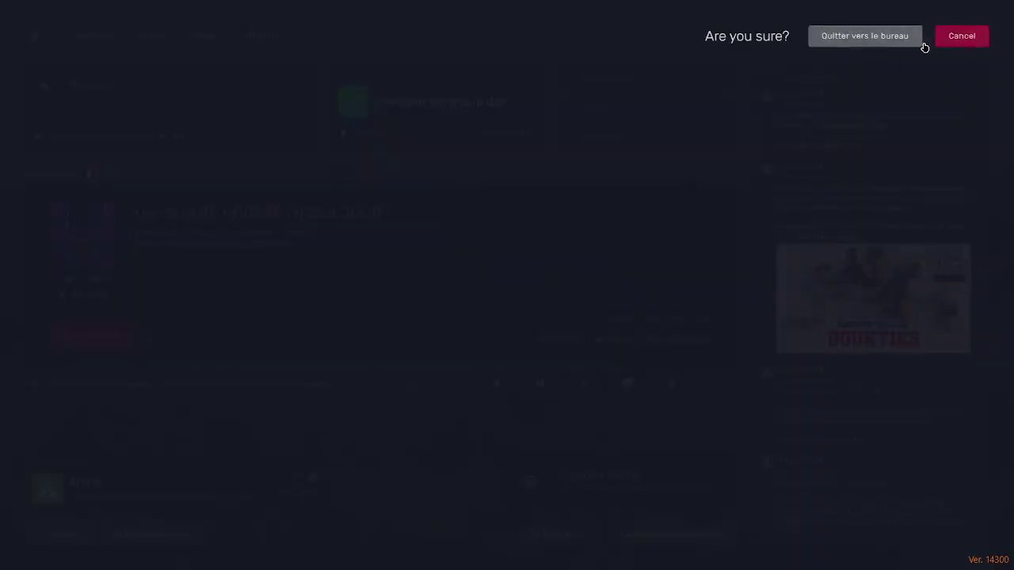
left_click(880, 41)
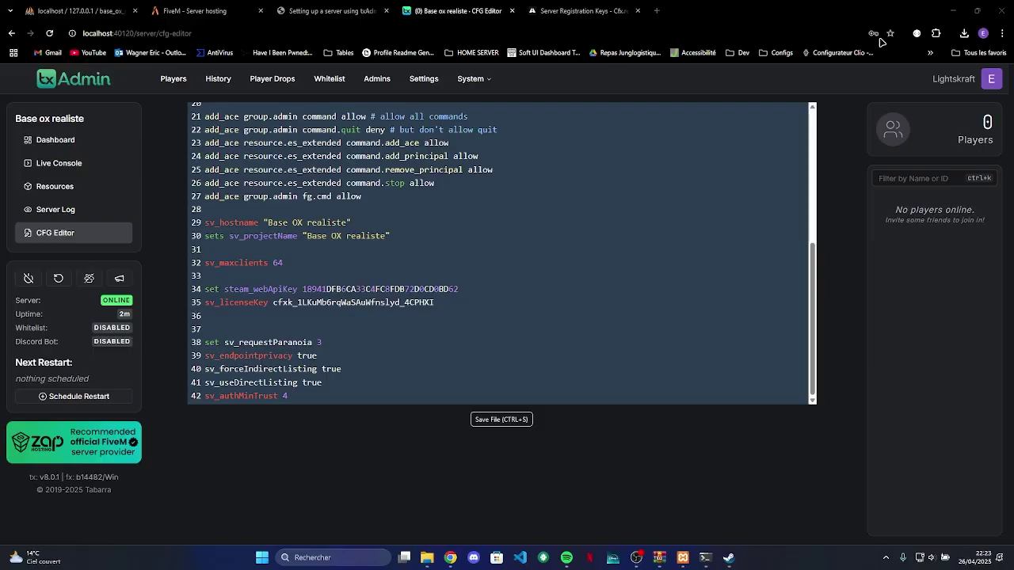
Replace the sv_licenseKey value with the copied licence key, empty the steam_webApiKey value to "", and save the CFG file.
double_click(313, 302)
key("ctrl+v")
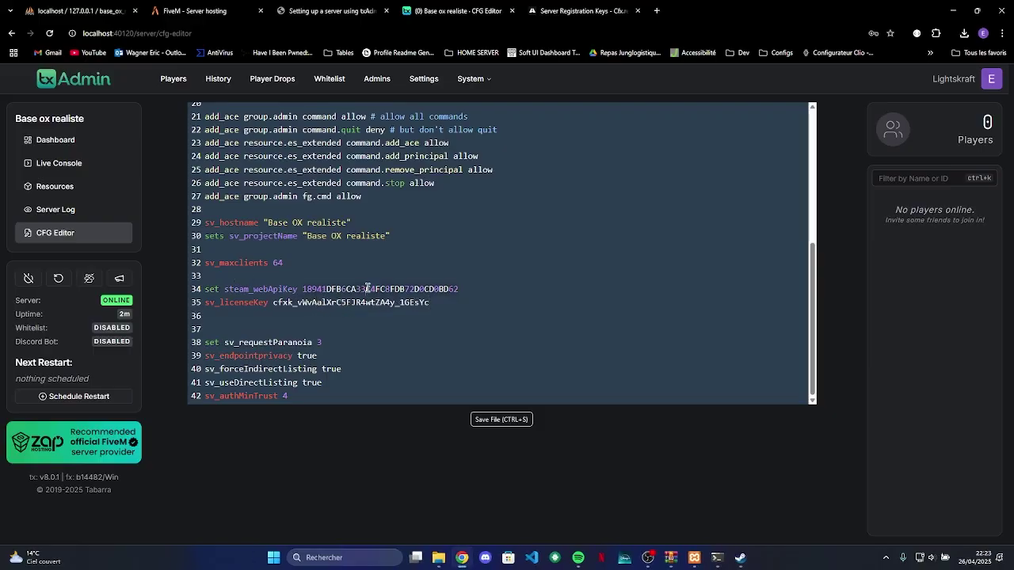
key("ctrl+shift+Tab")
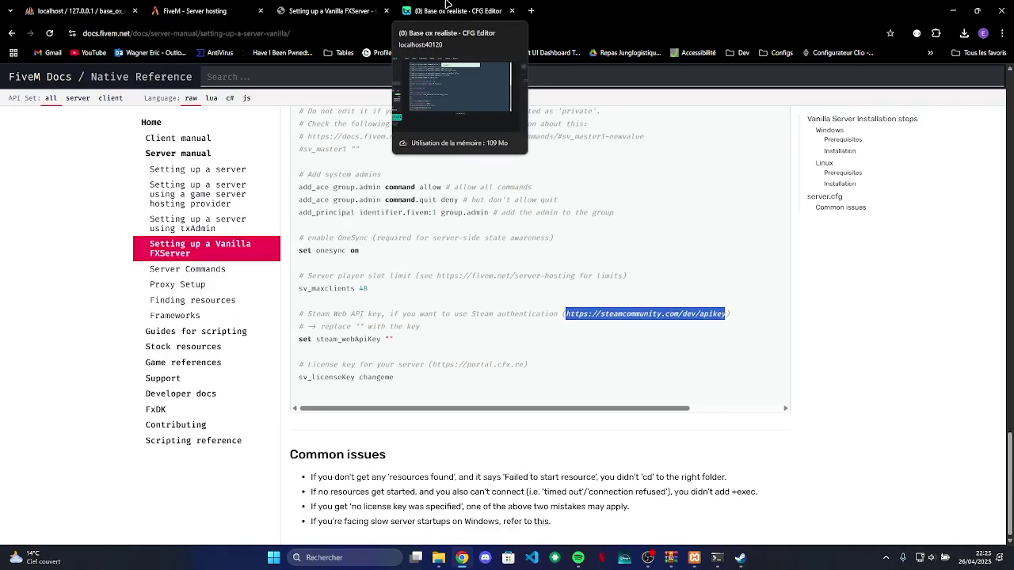
left_click(446, 11)
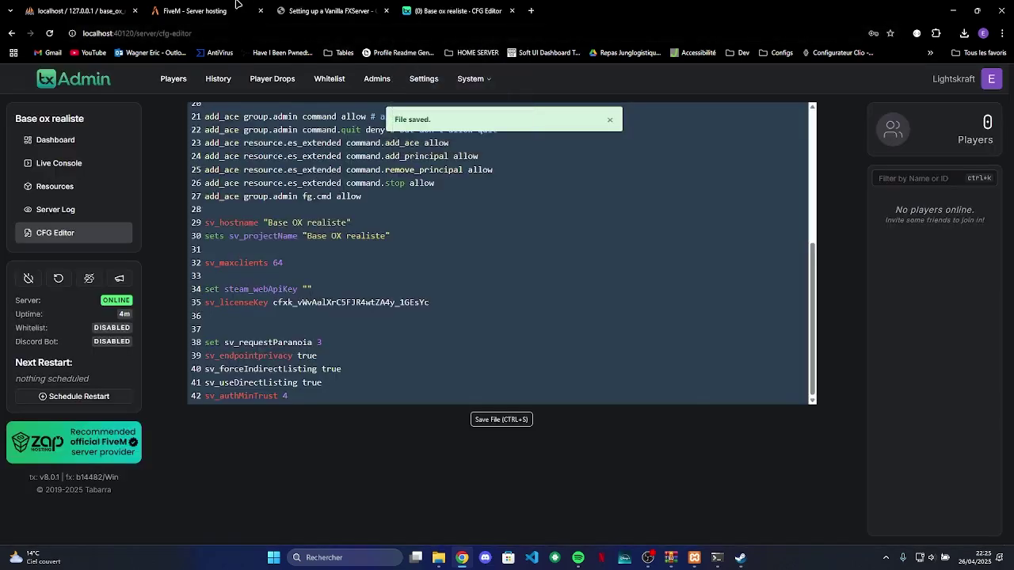
key("ctrl+s")
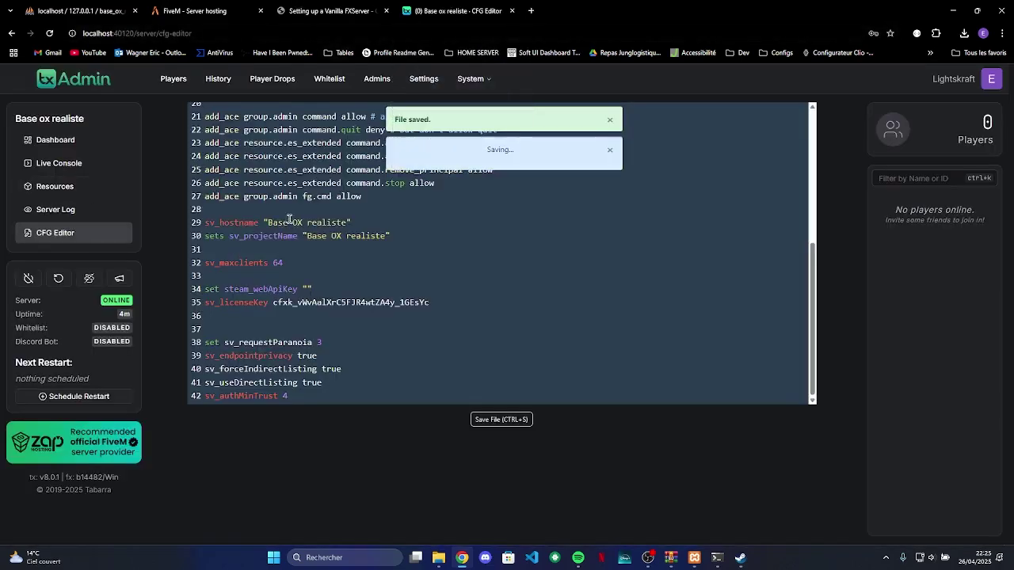
Open the Live Console, restart the server, and confirm the restart.
left_click(84, 141)
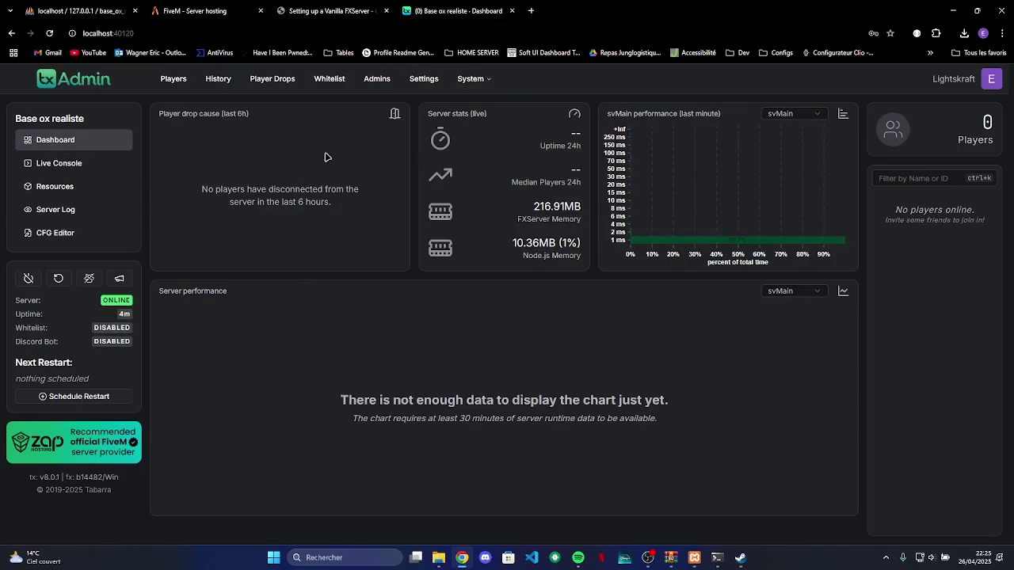
left_click(57, 162)
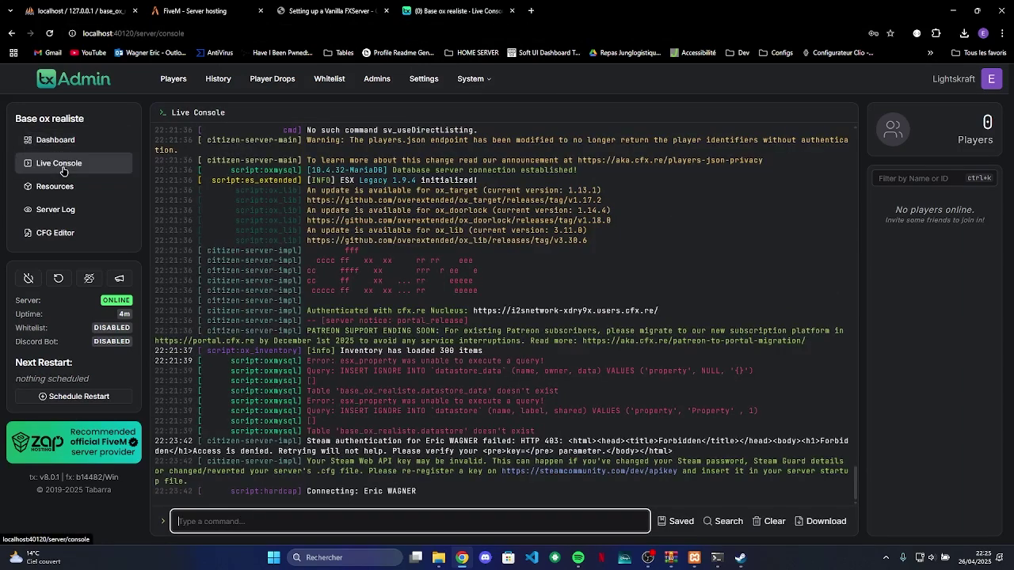
left_click(58, 278)
left_click(604, 323)
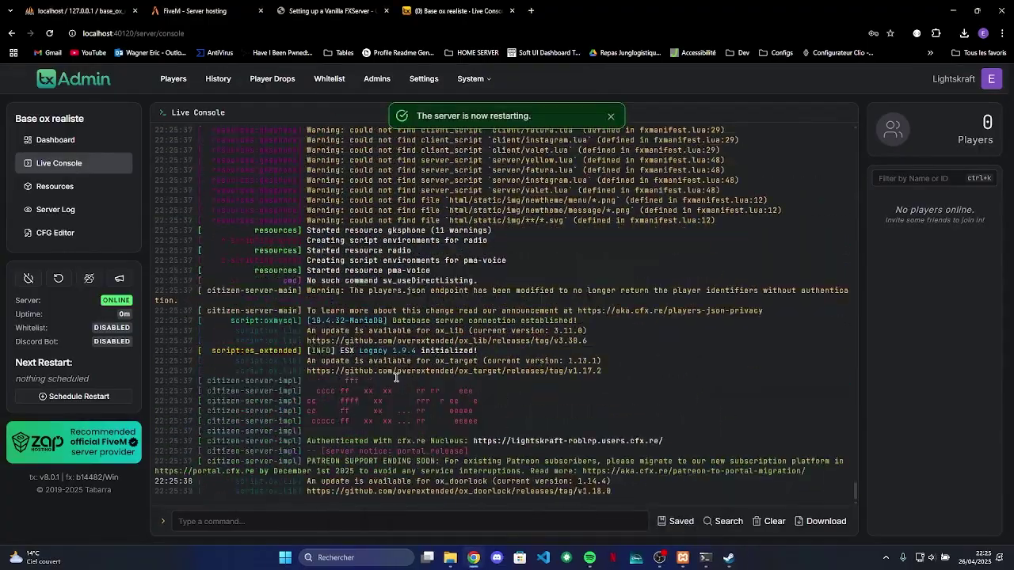
Launch FiveM, join the Base OX realiste server with the restart to game version 3407, and lower the sound volume while it loads.
key("super")
type("fivem")
key("Return")
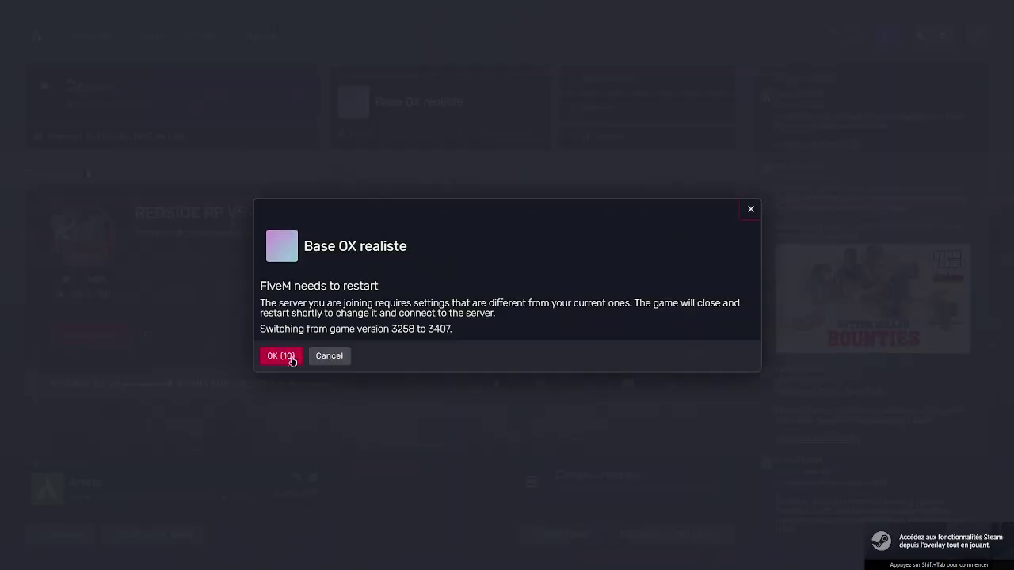
left_click(281, 356)
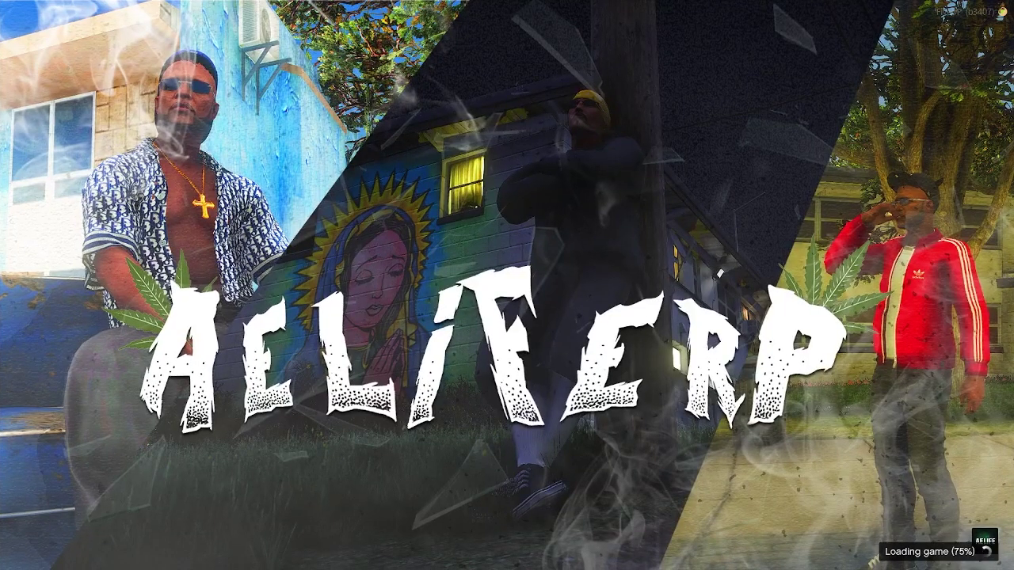
scroll(415, 290, "down", 2)
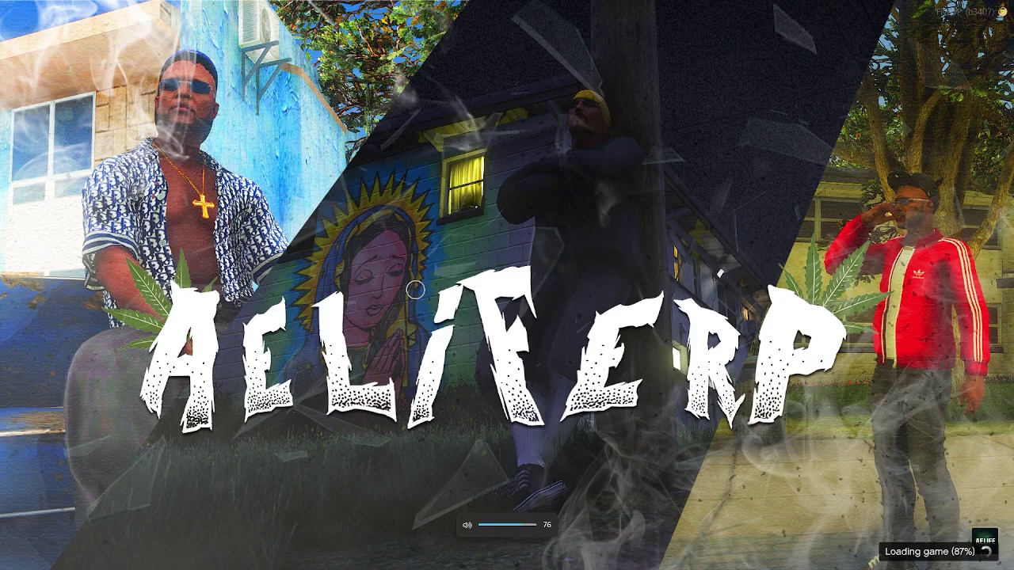
scroll(415, 290, "down", 2)
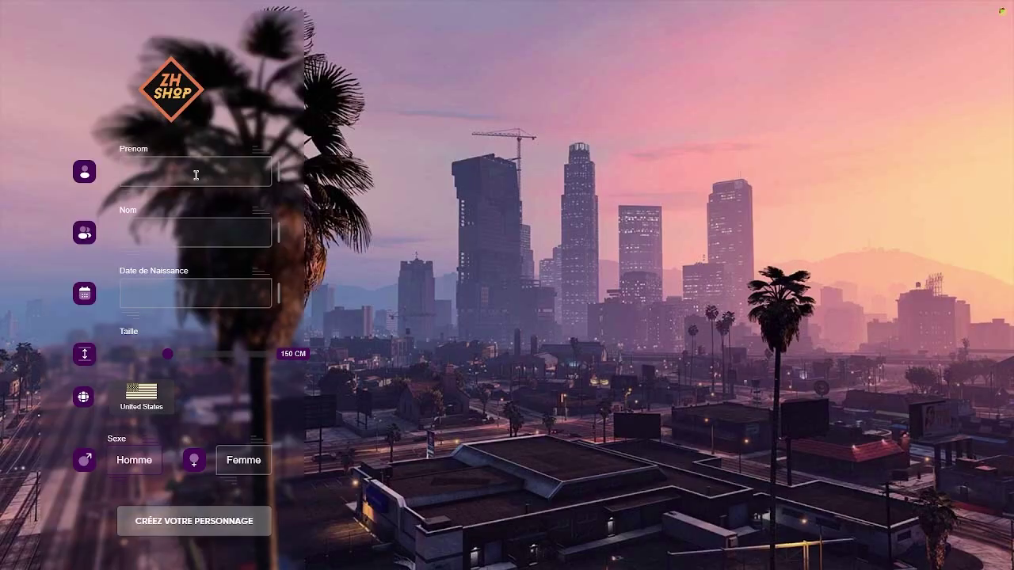
Enter the character's first name and last name in the character creation form.
left_click(196, 175)
type("Eric")
key("Tab")
type("WAGNER")
key("Tab")
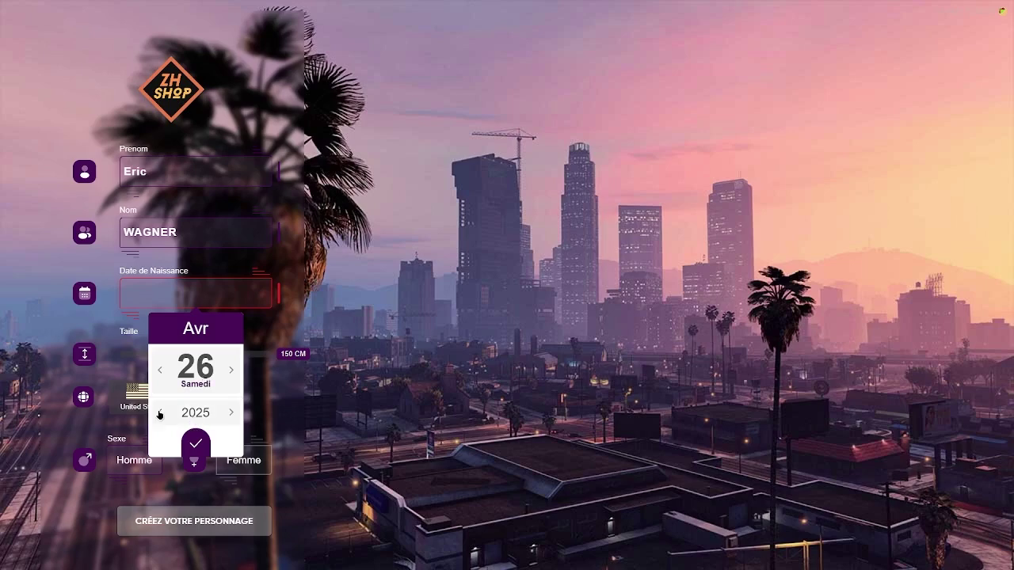
Fill in the character's date of birth, set the height to 193 cm, and create the character.
scroll(158, 414, "down", 12)
scroll(158, 414, "down", 13)
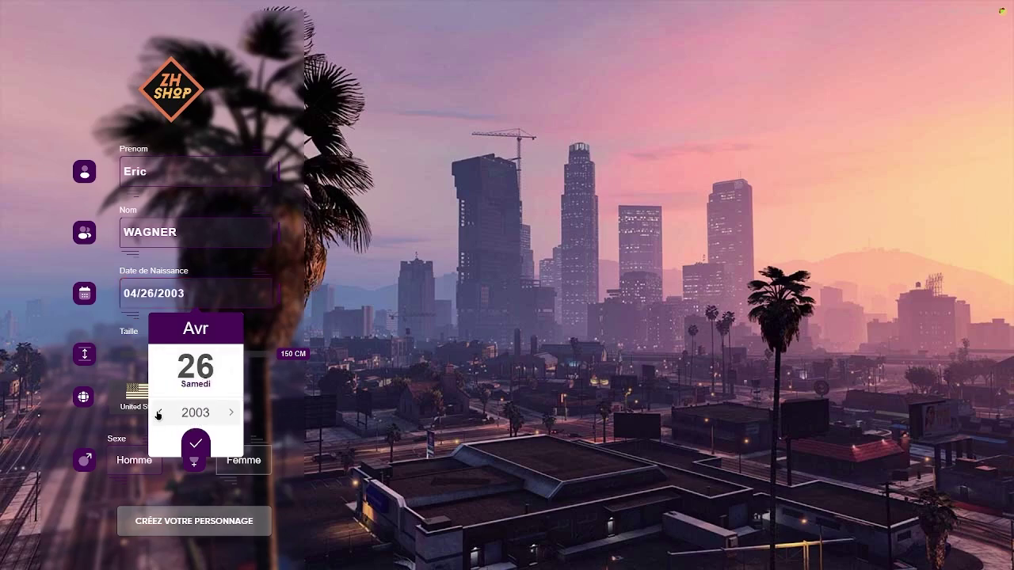
left_click(195, 443)
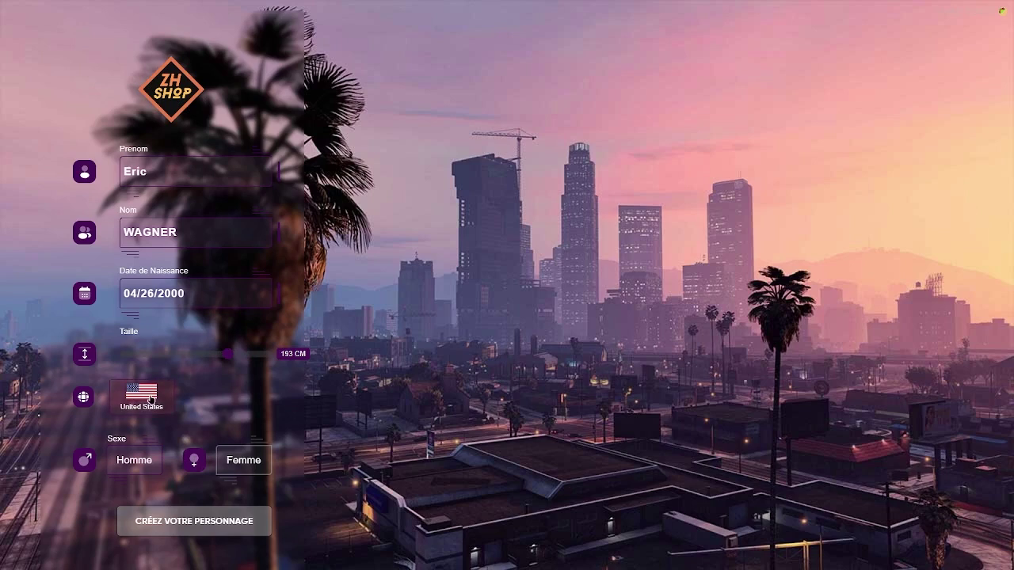
left_click(194, 521)
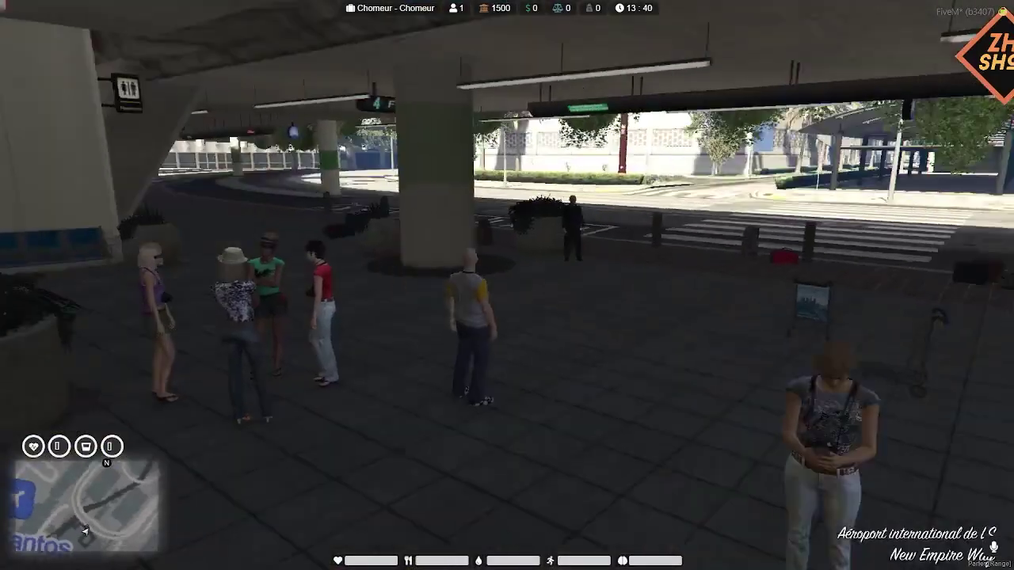
Run the character forward from the airport spawn area toward the pedestrian crossing.
key("w")
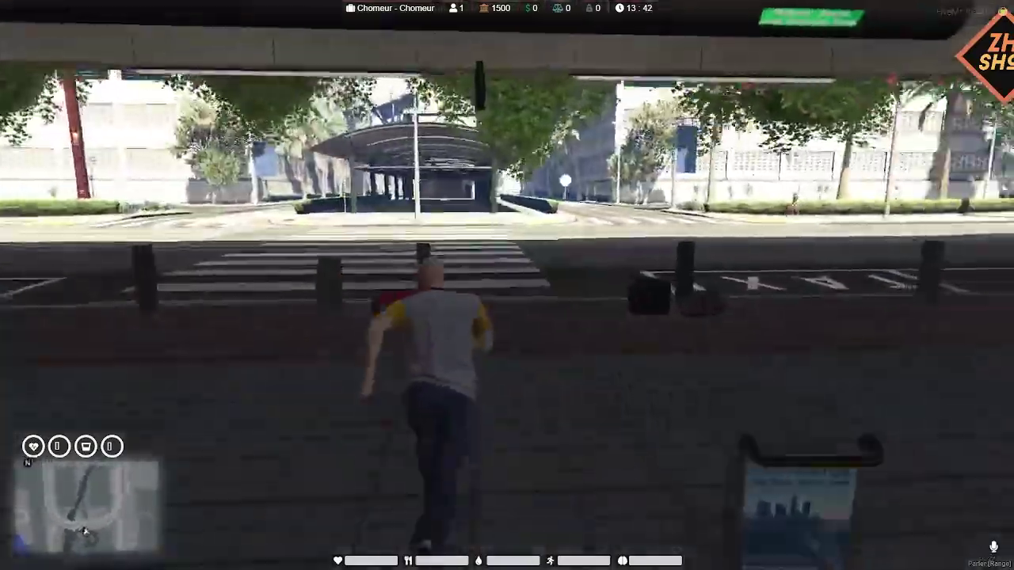